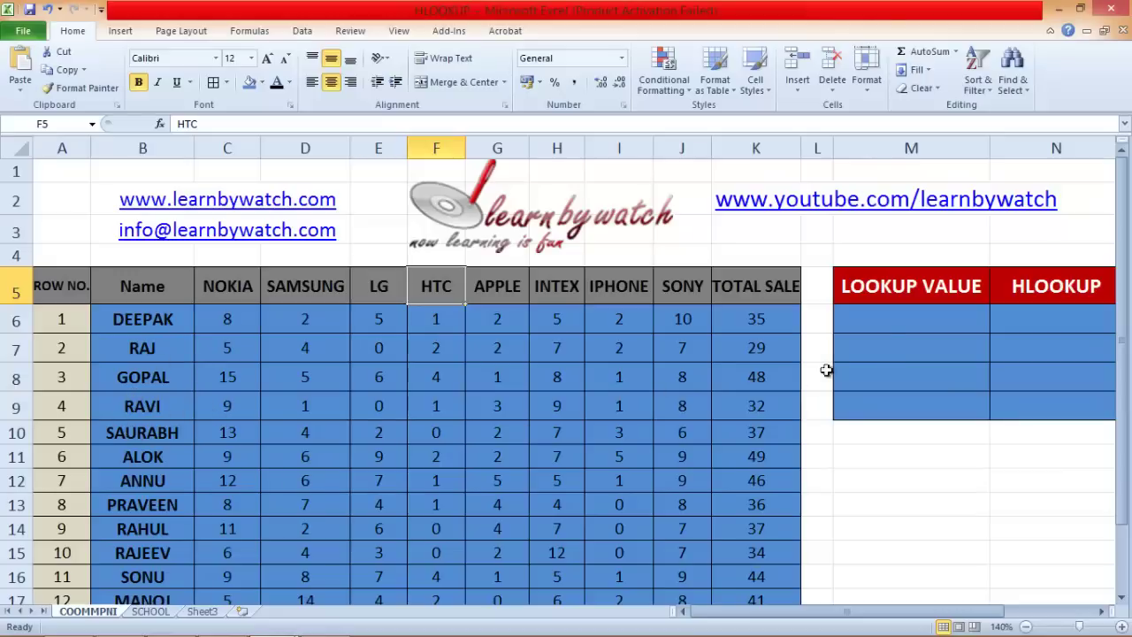
- Enter LG as the lookup value in cell M6
click(897, 316)
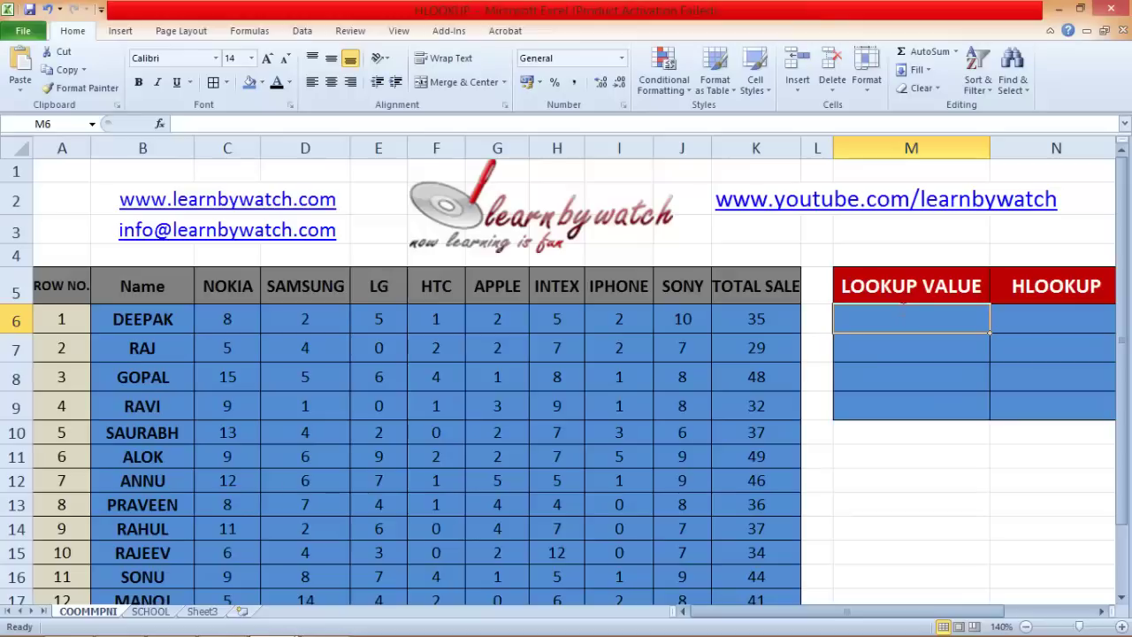
text(LG)
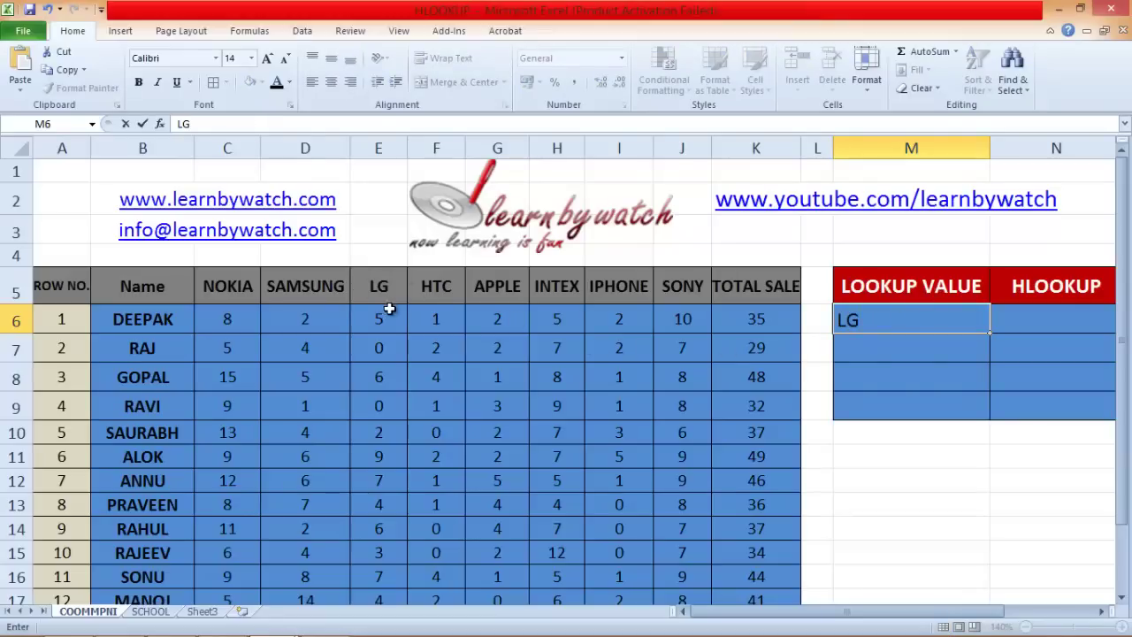
key(Return)
- Start an HLOOKUP formula in cell N6 with M6 as its lookup value
click(1054, 310)
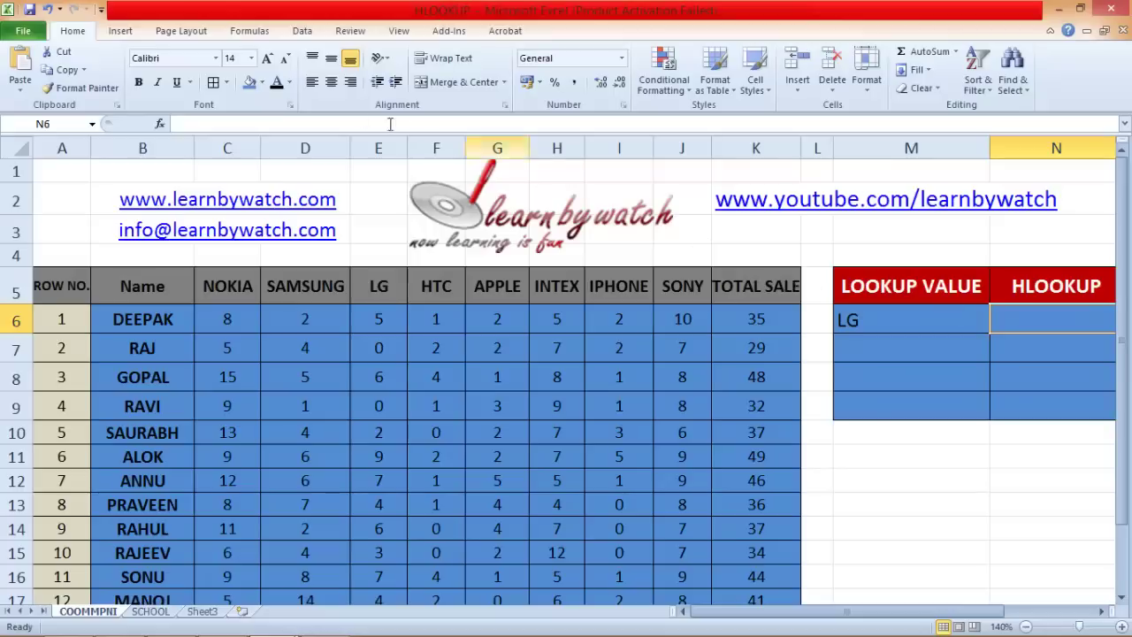
click(249, 30)
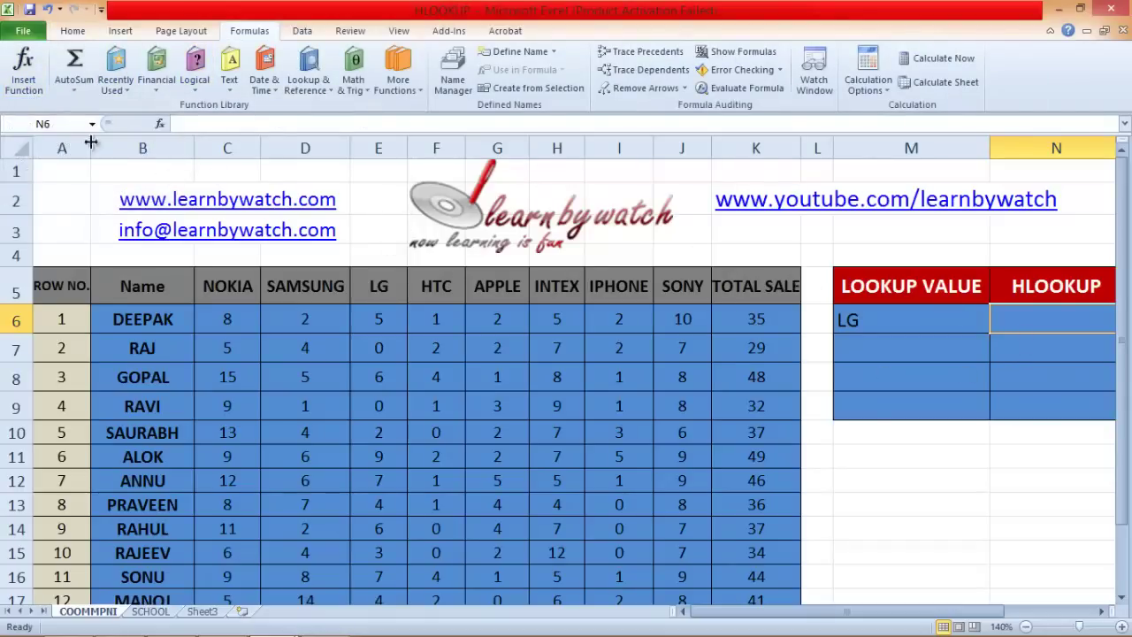
click(72, 31)
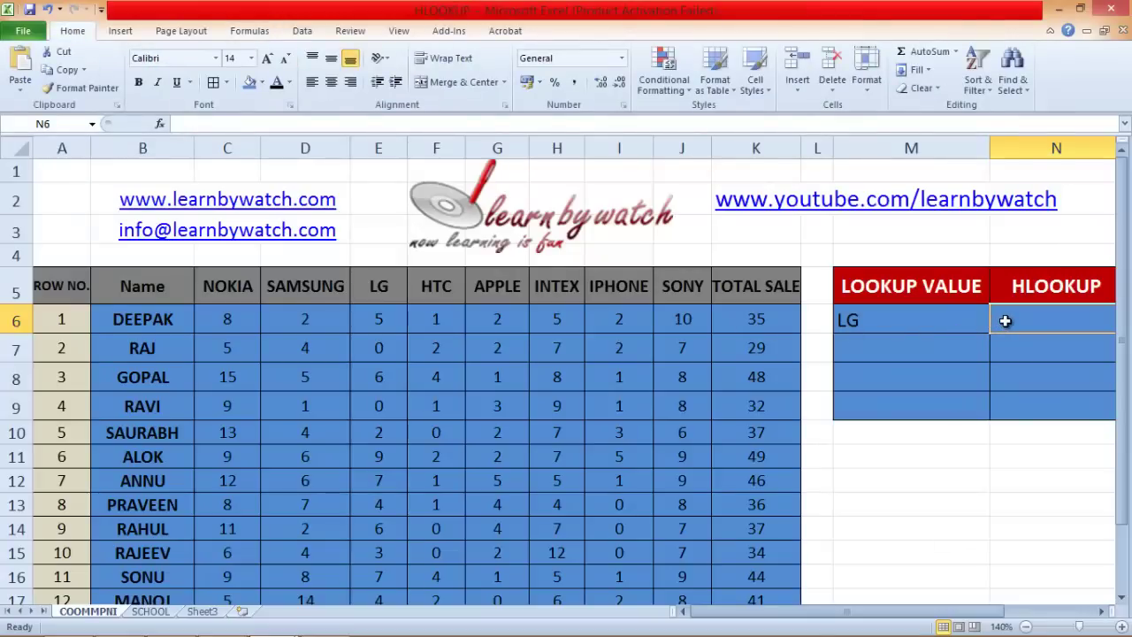
text(=)
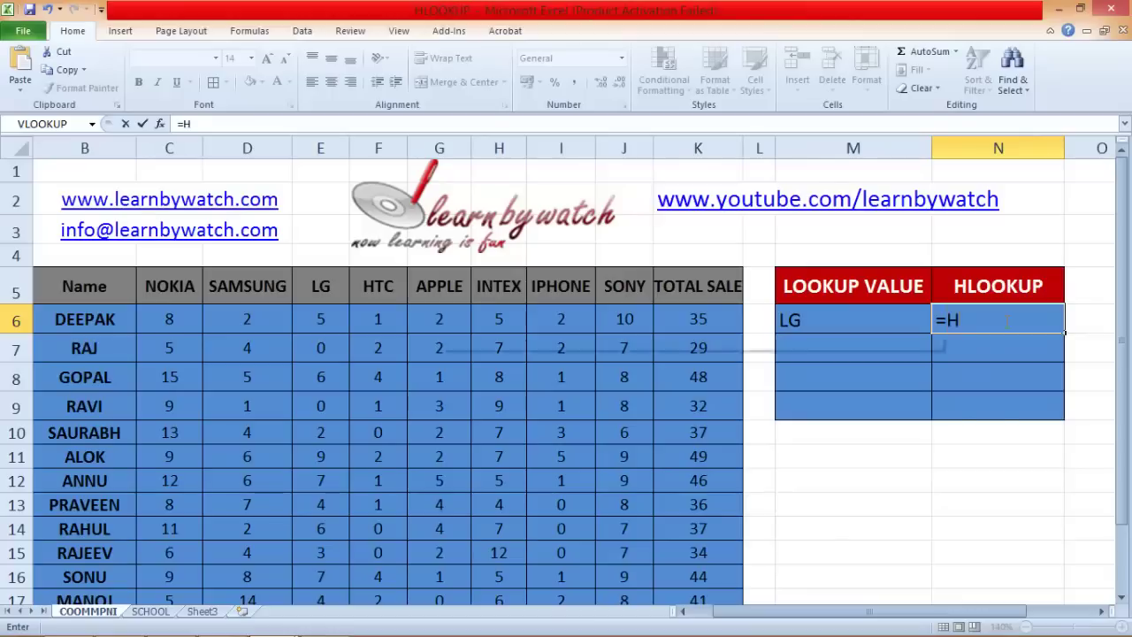
text(HLO)
key(Tab)
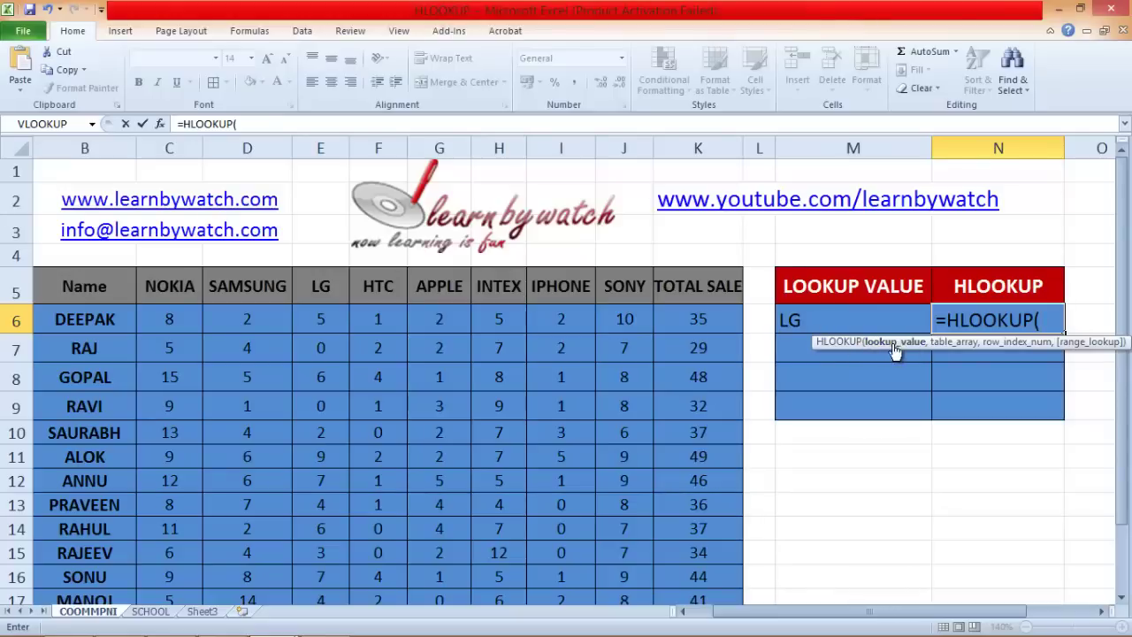
click(791, 322)
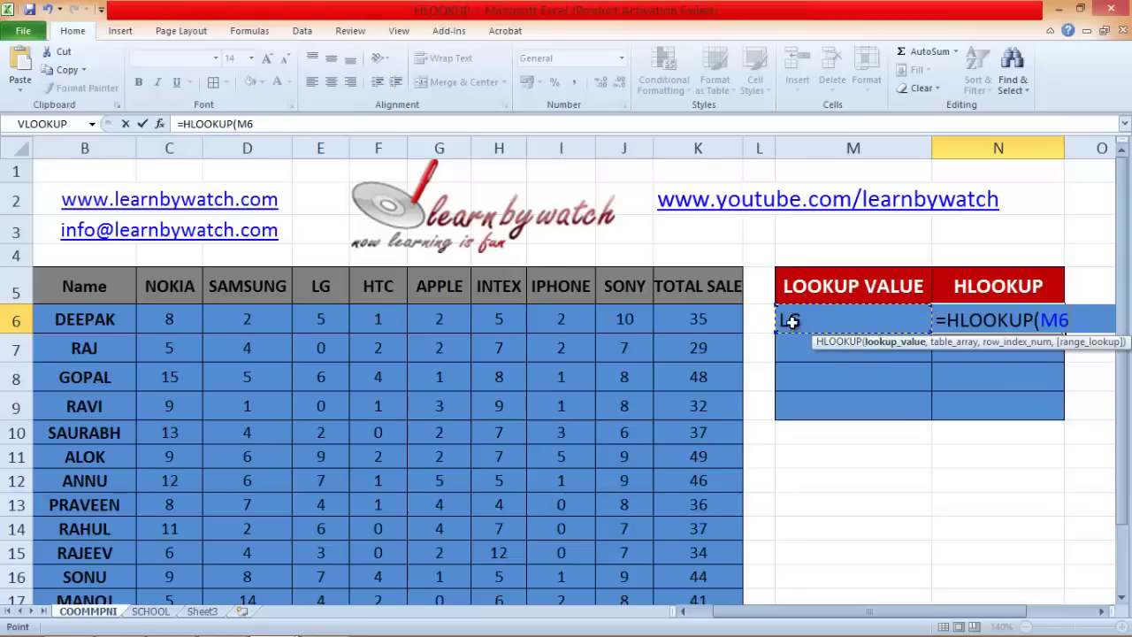
text(,)
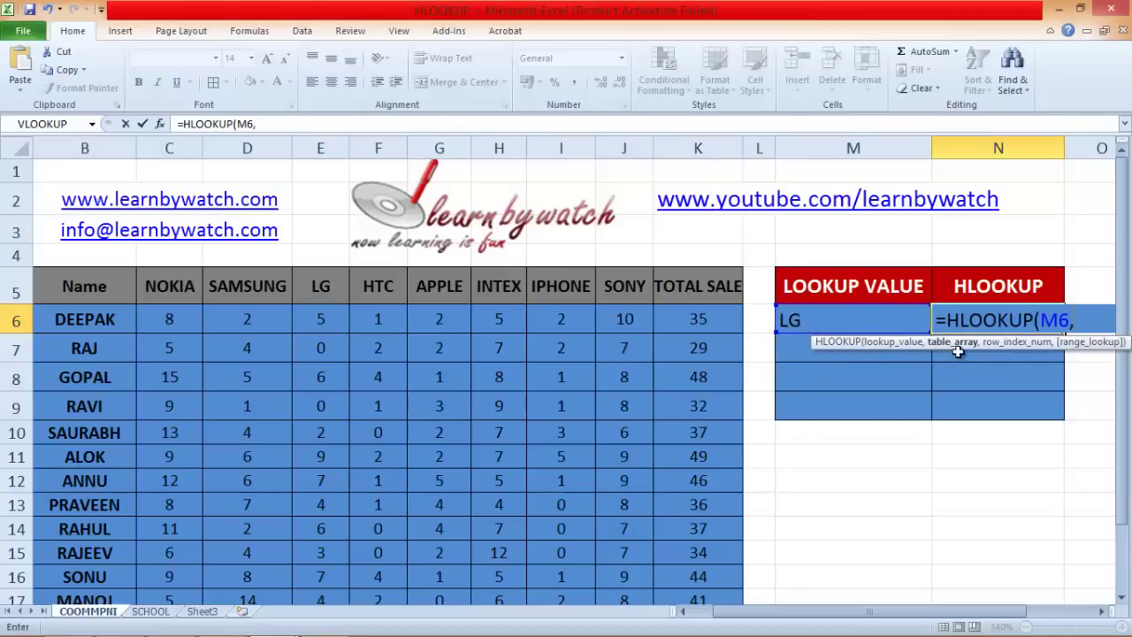
- Use the sales table B5:K19, from the Name header through TOTAL SALE, as the formula's table array
scroll(748, 503, down, 1)
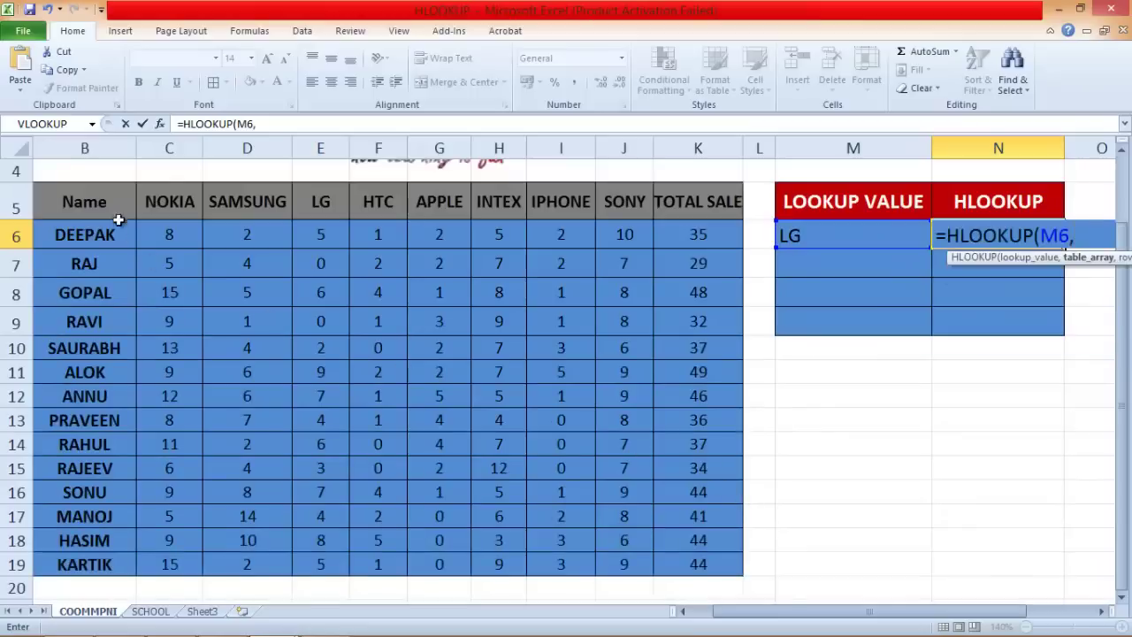
drag(102, 200, 693, 567)
scroll(576, 552, up, 1)
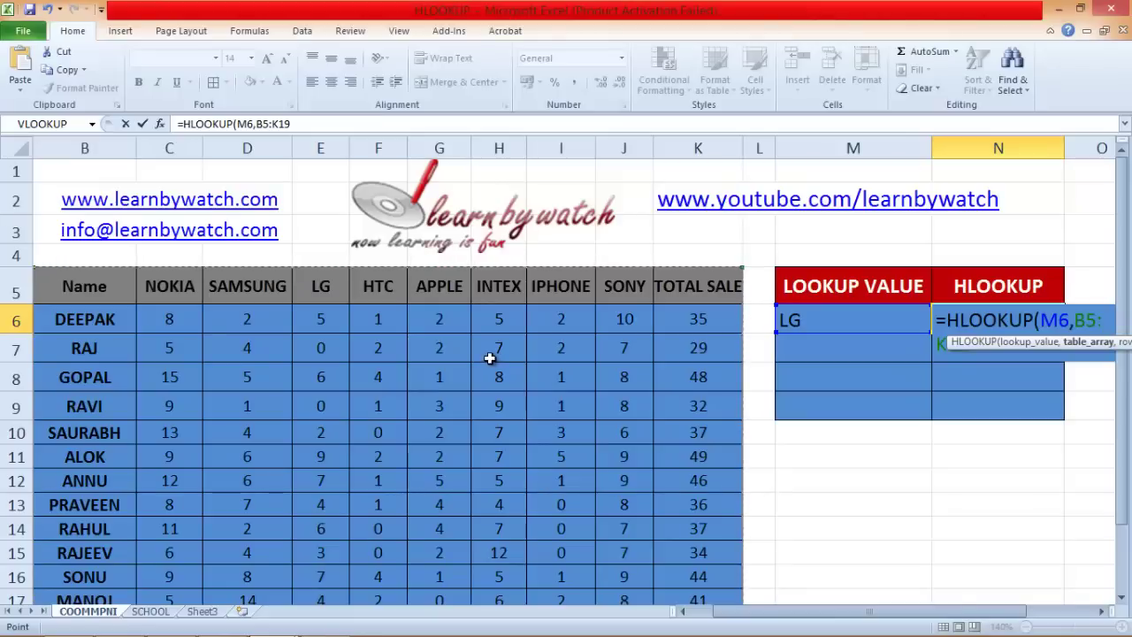
text(,)
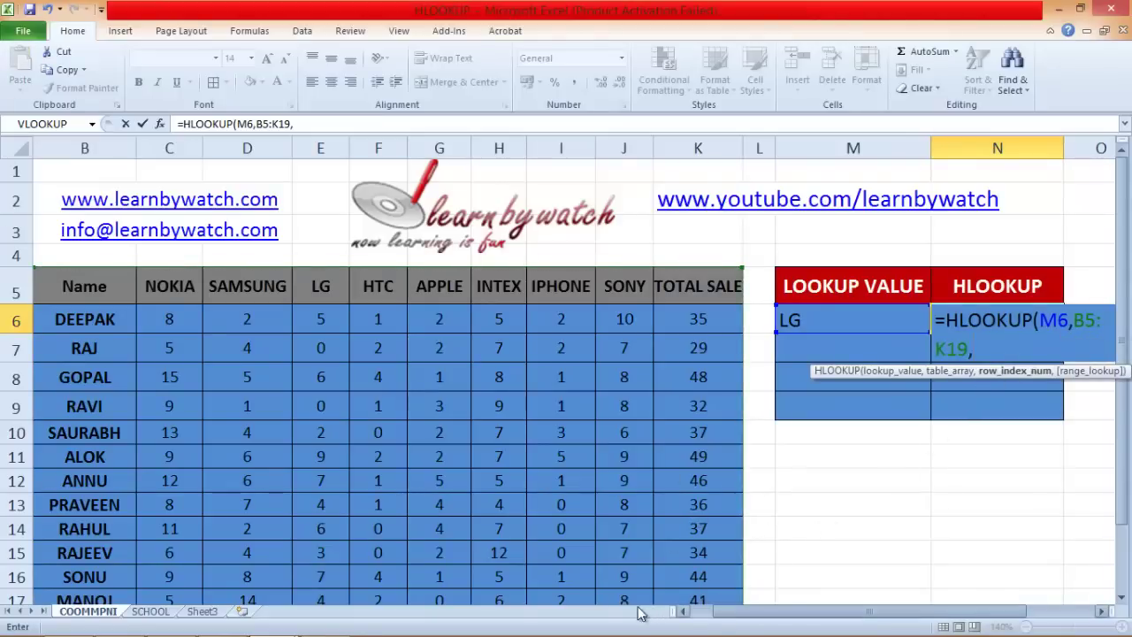
- Complete the HLOOKUP formula with row index 5 and 0 for an exact match
drag(766, 613, 741, 625)
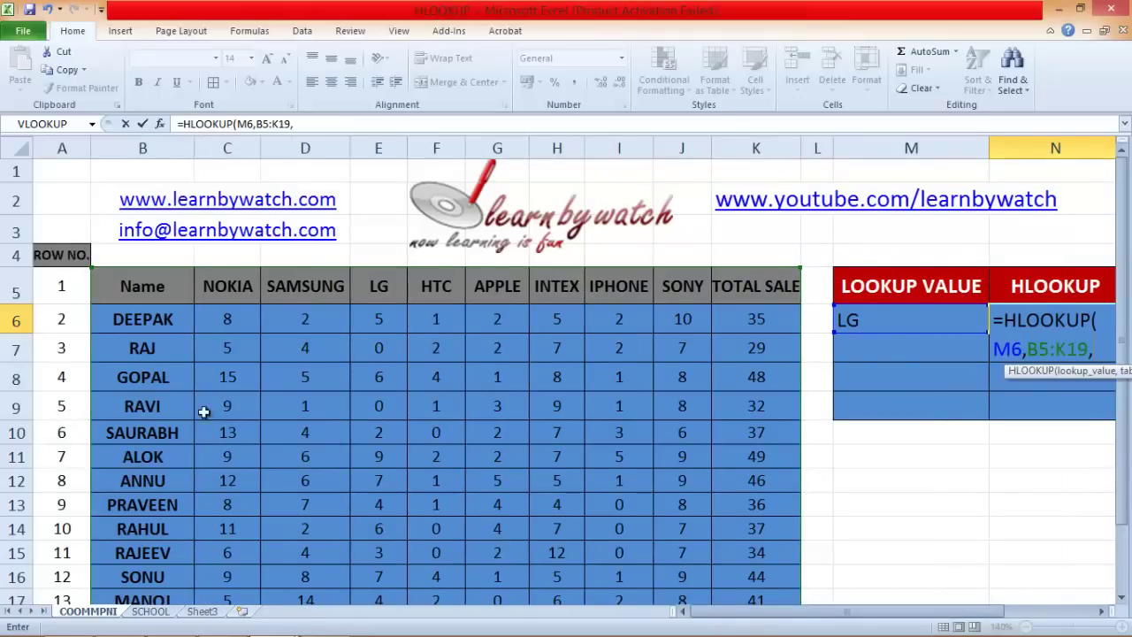
text(5,)
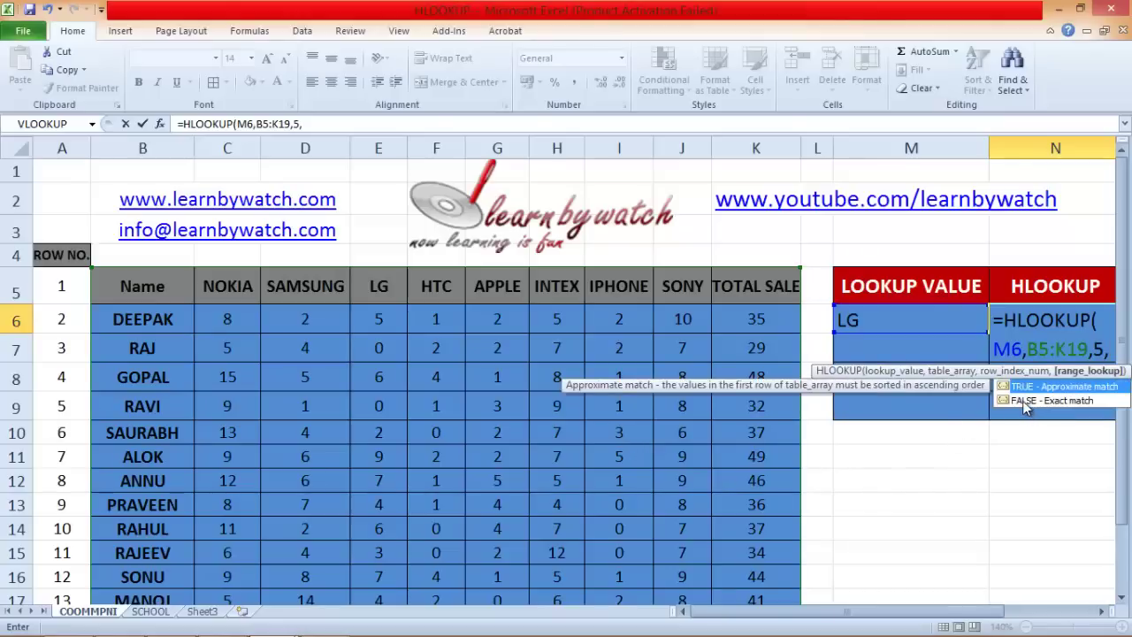
text(0)
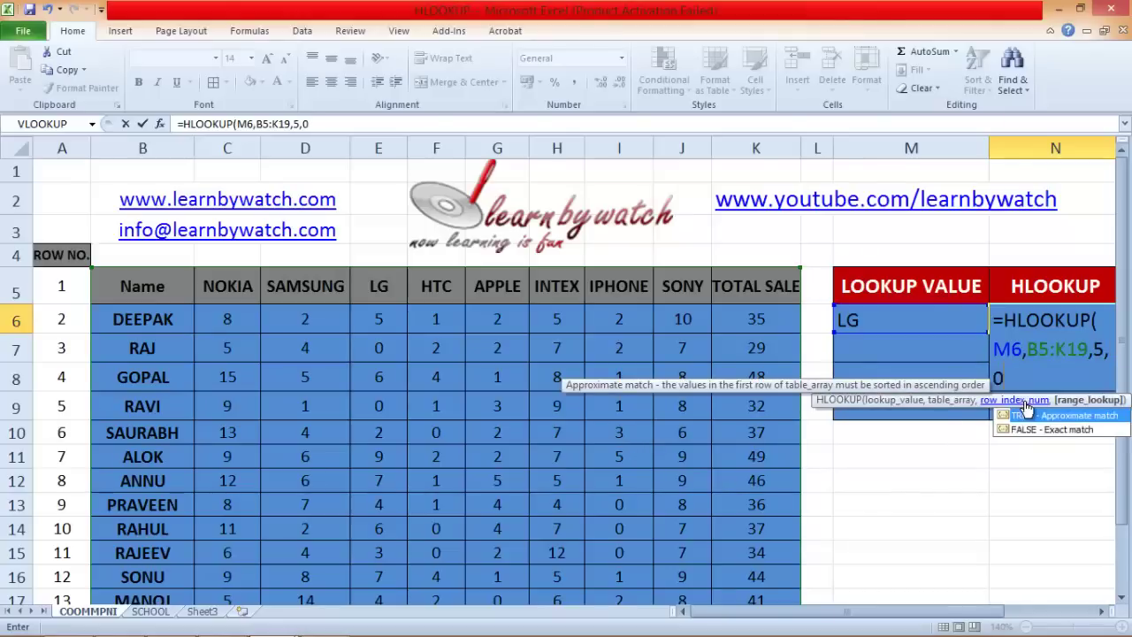
text())
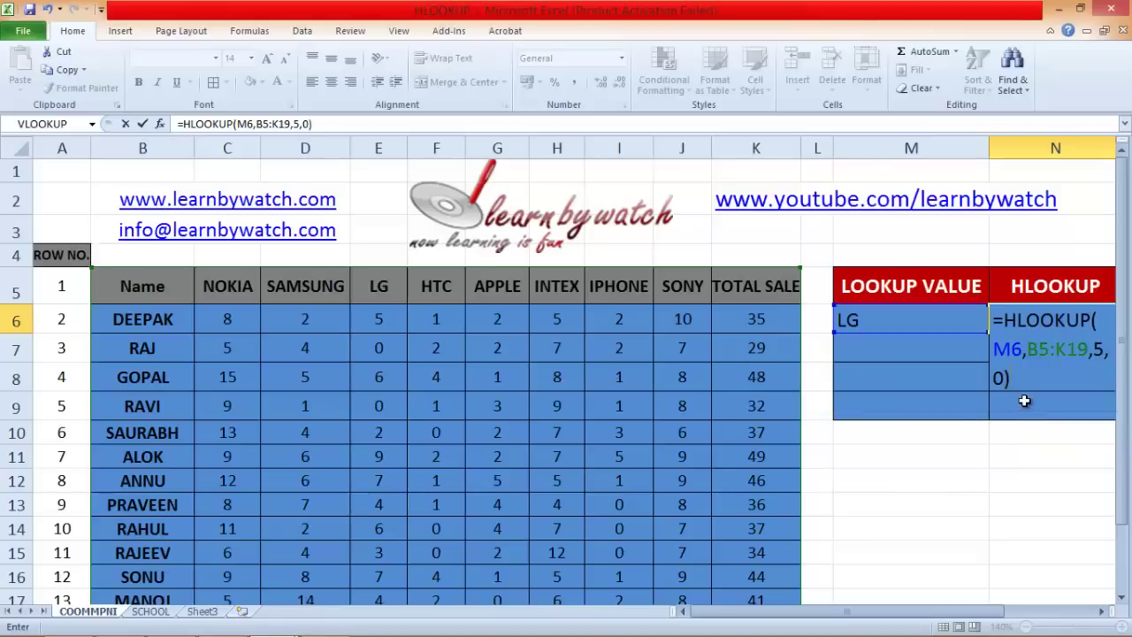
key(Return)
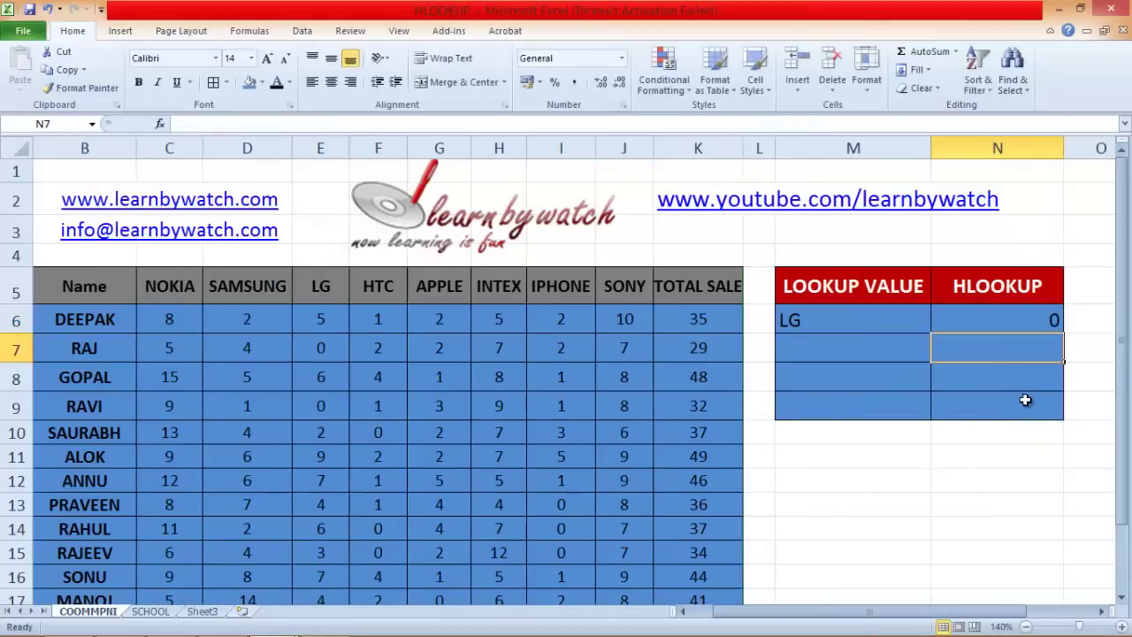
- Check the HLOOKUP result in N6 against the LG figure in row 9 of the sales table
click(842, 323)
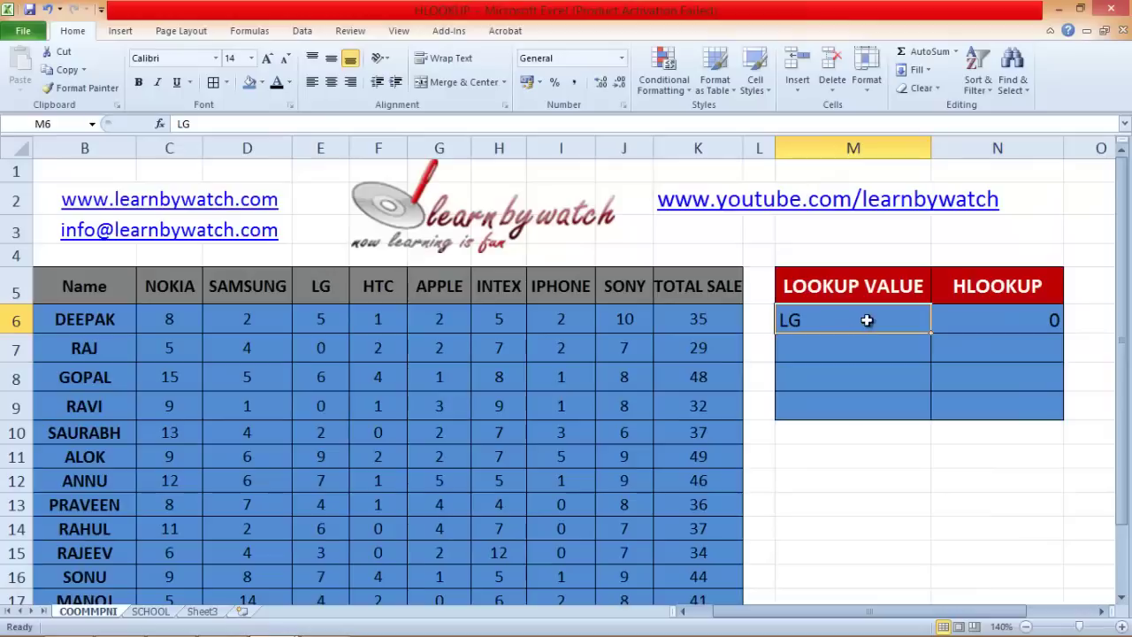
click(986, 315)
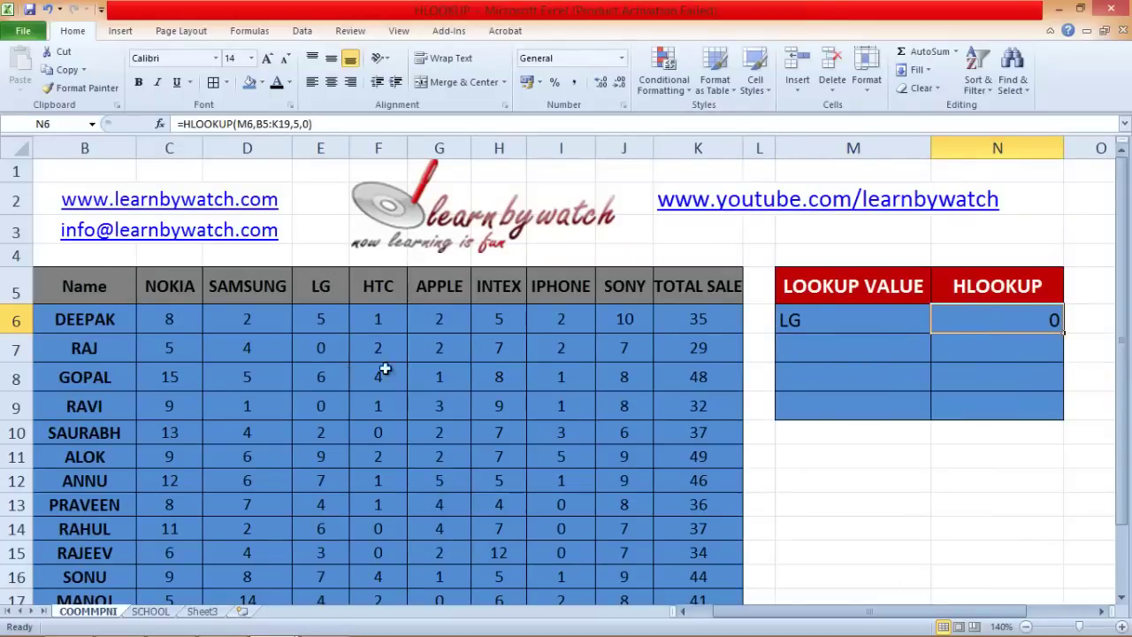
click(125, 413)
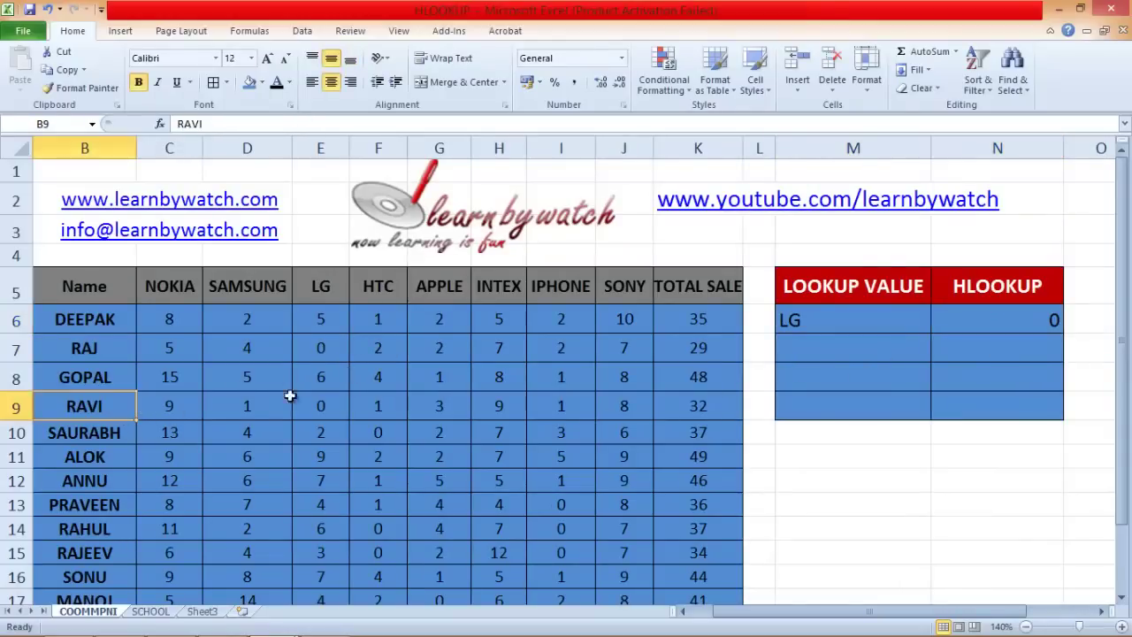
click(329, 301)
click(327, 417)
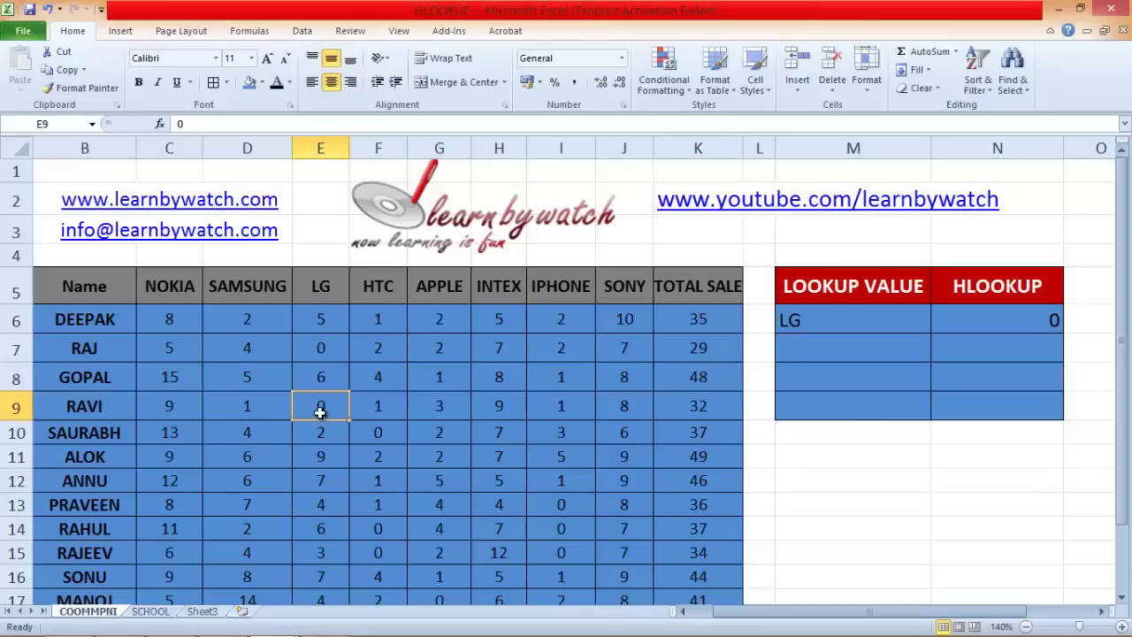
- Set the lookup value in M6 to APPLE and compare the HLOOKUP result with the APPLE figure in row 9
click(817, 321)
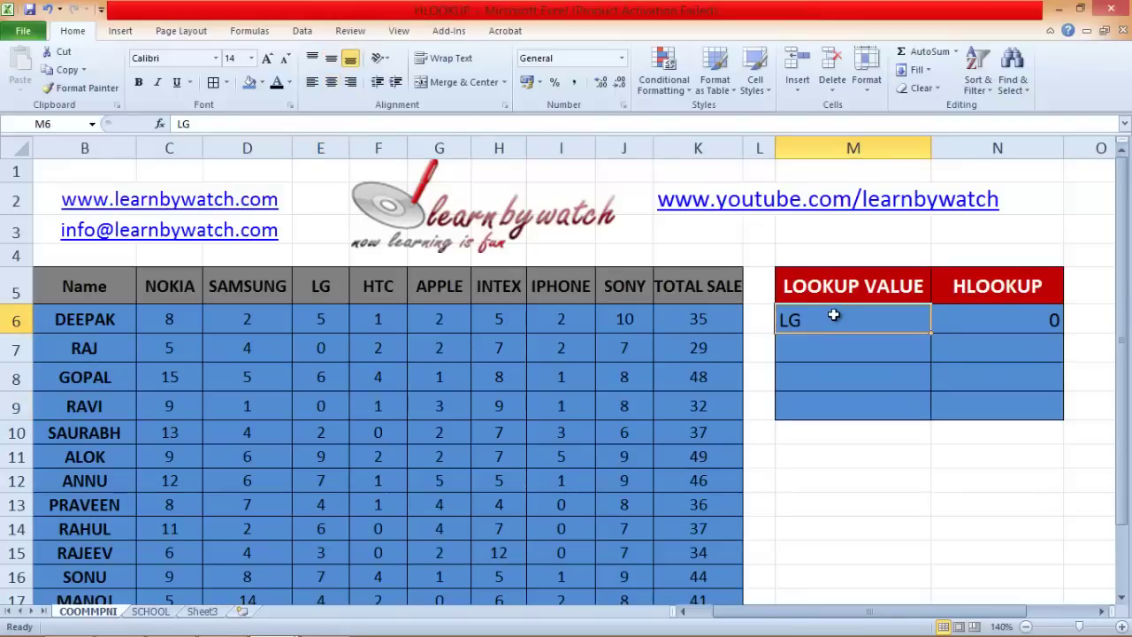
text(APPLE)
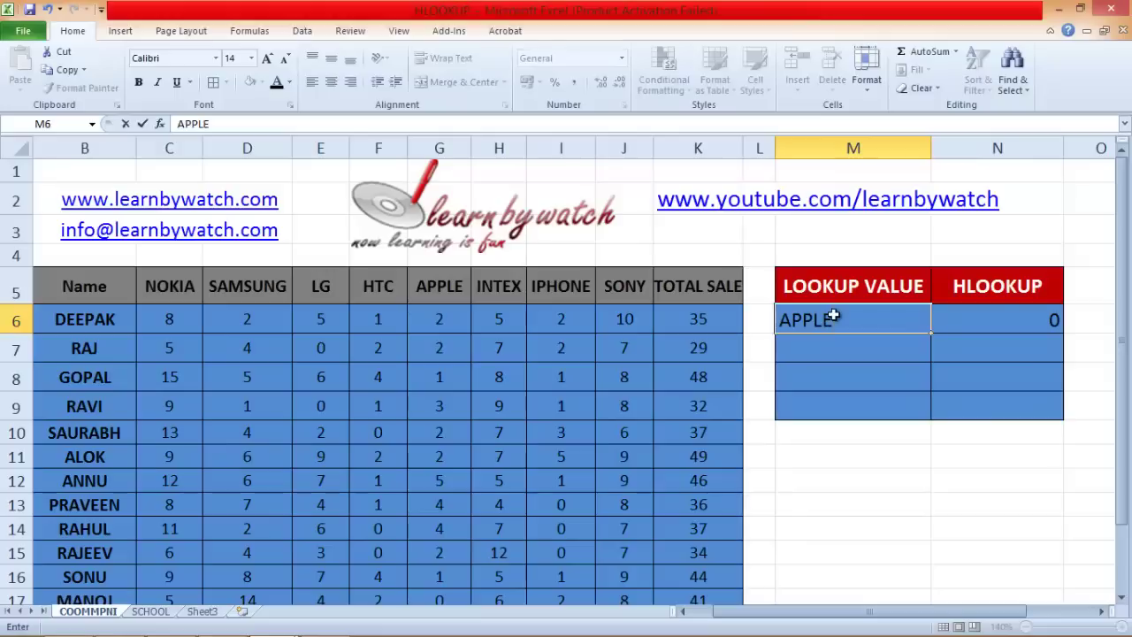
key(Return)
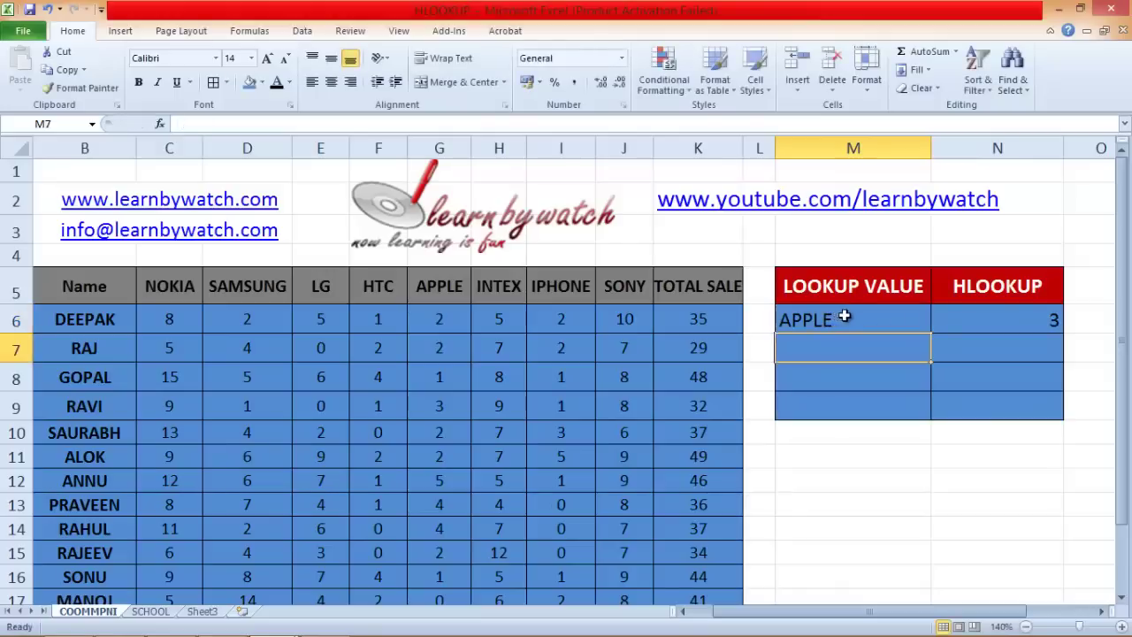
click(1009, 316)
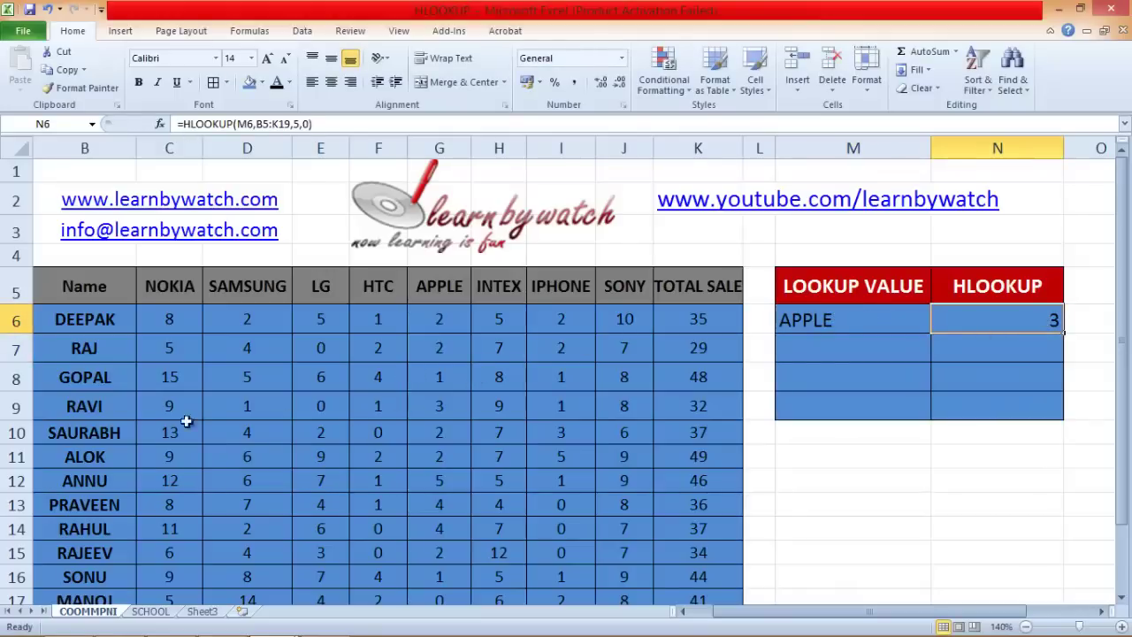
click(441, 406)
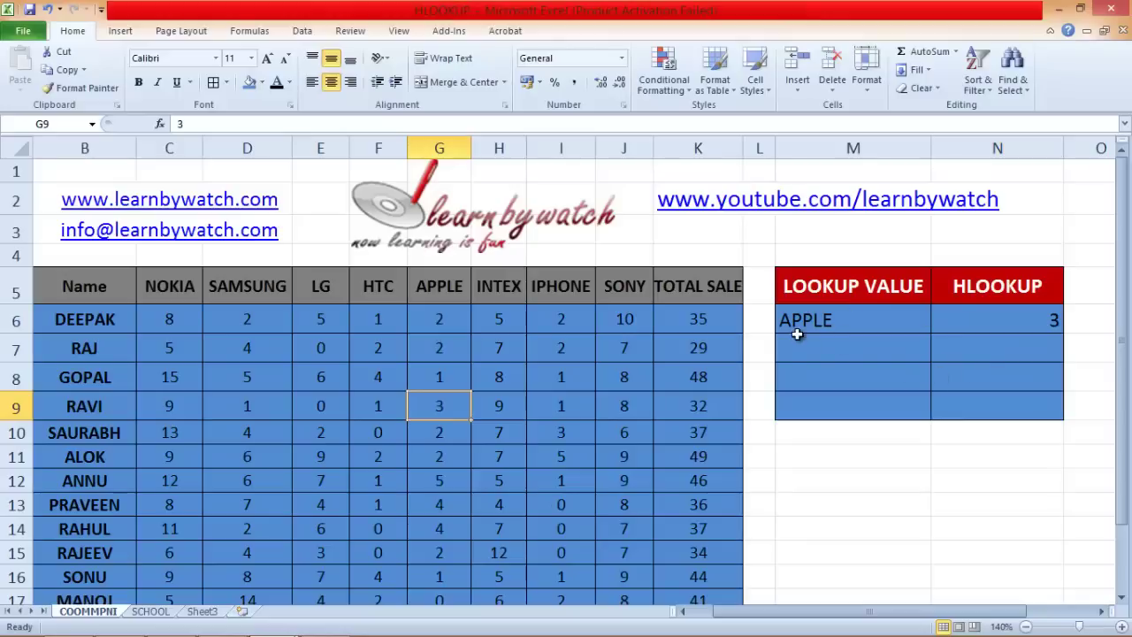
click(813, 370)
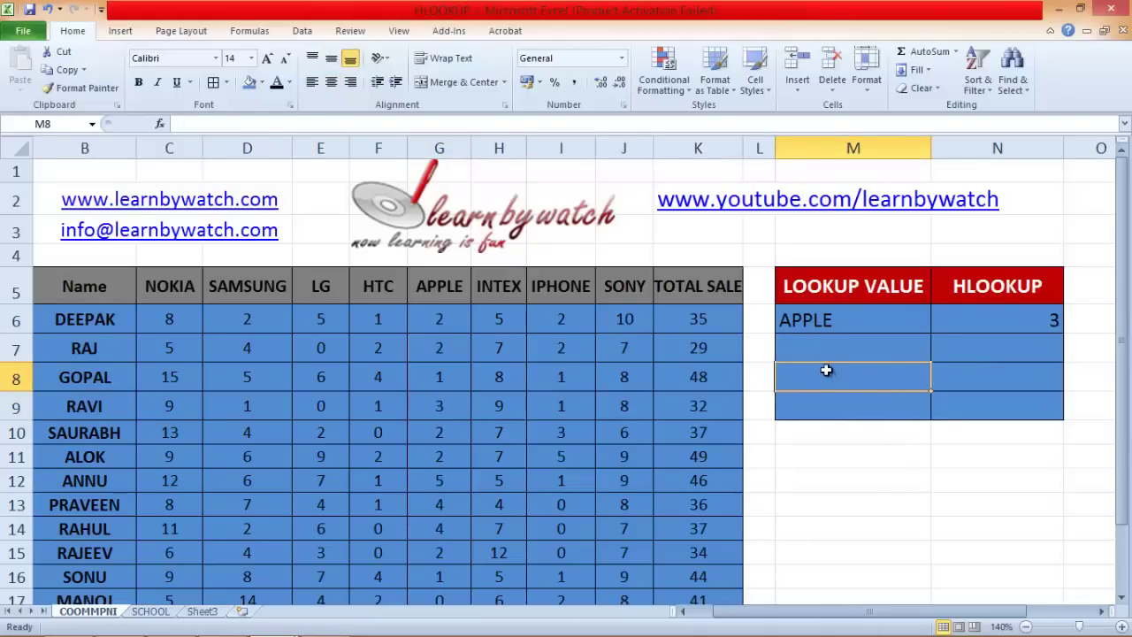
- Change the row index number in N6's HLOOKUP formula to 11
click(973, 314)
double_click(984, 320)
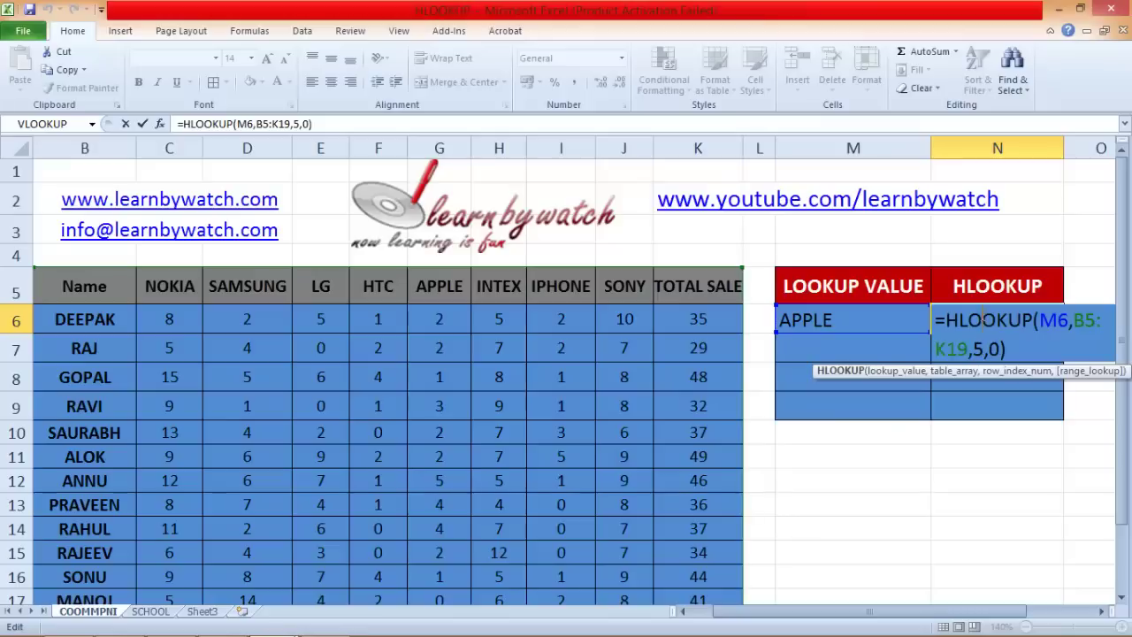
click(985, 351)
key(BackSpace)
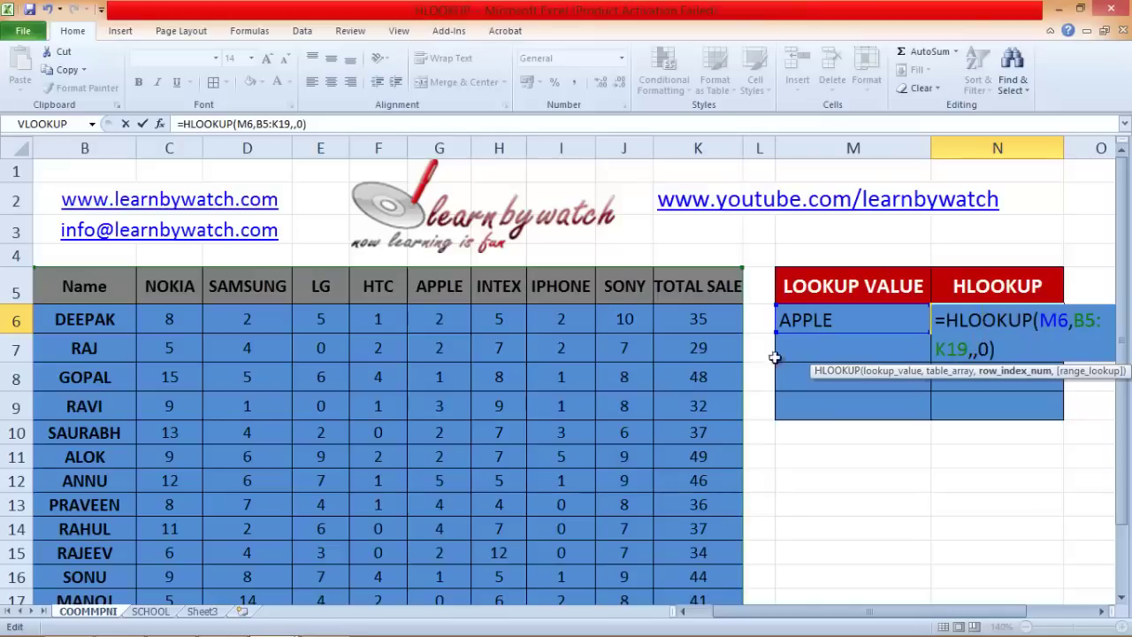
scroll(139, 434, down, 1)
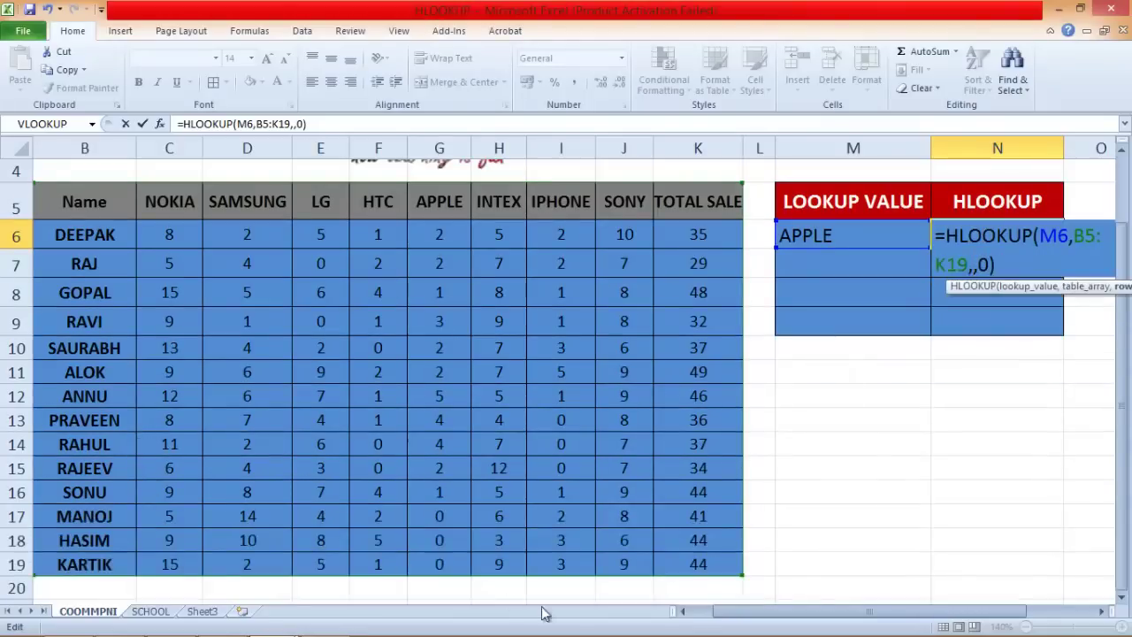
drag(727, 613, 691, 618)
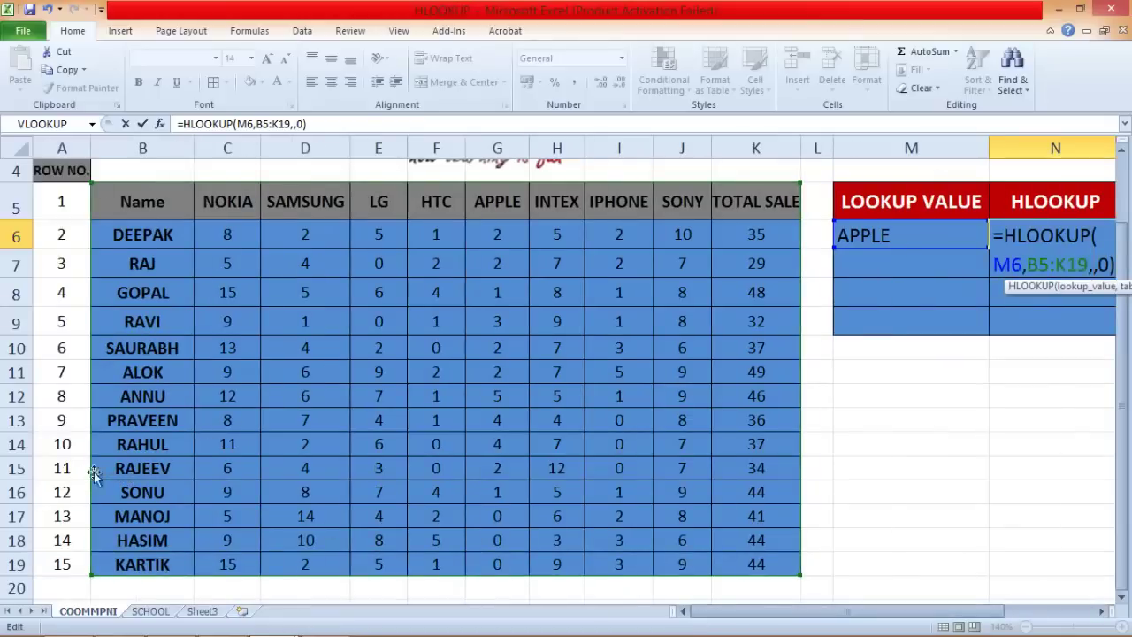
text(11)
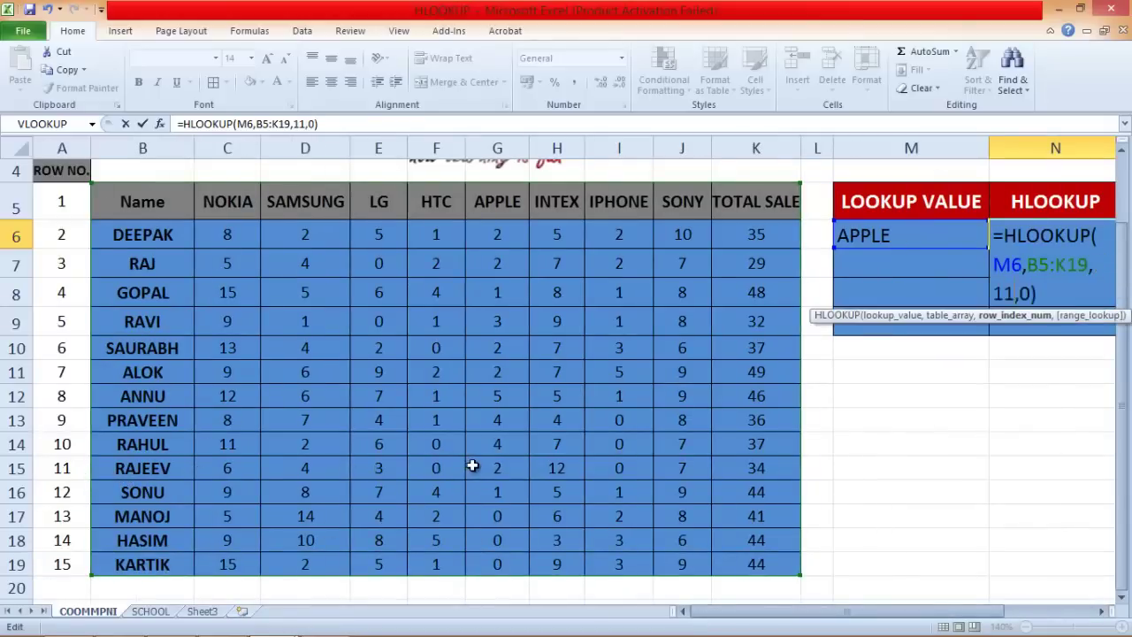
key(Return)
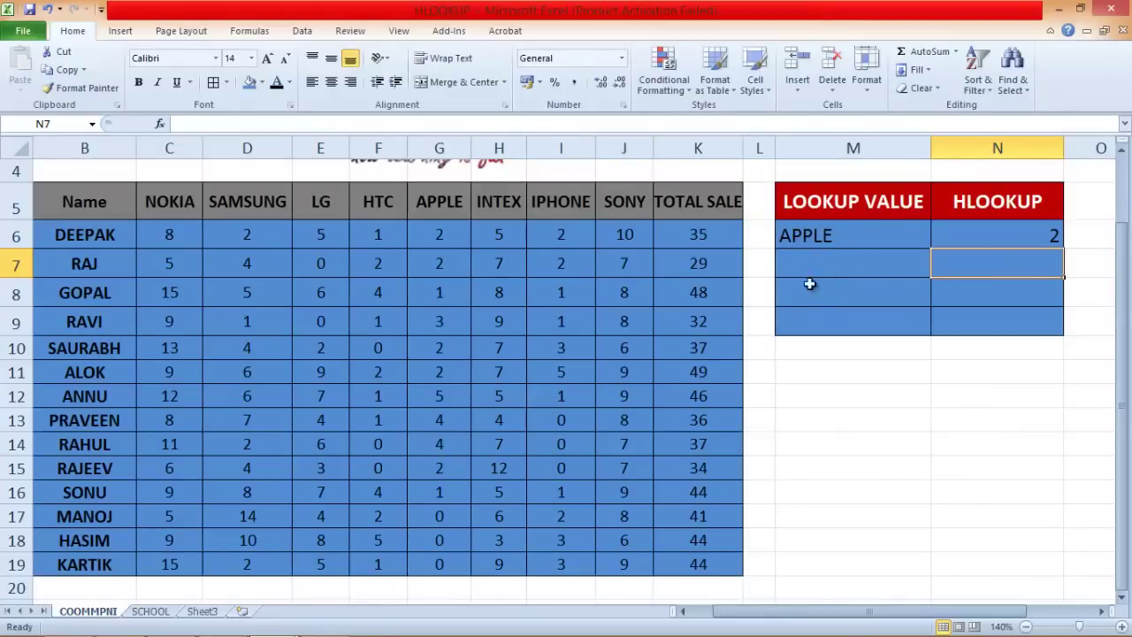
- Check the HLOOKUP result against the APPLE figure in row 15 of the sales table
drag(148, 468, 449, 463)
click(436, 467)
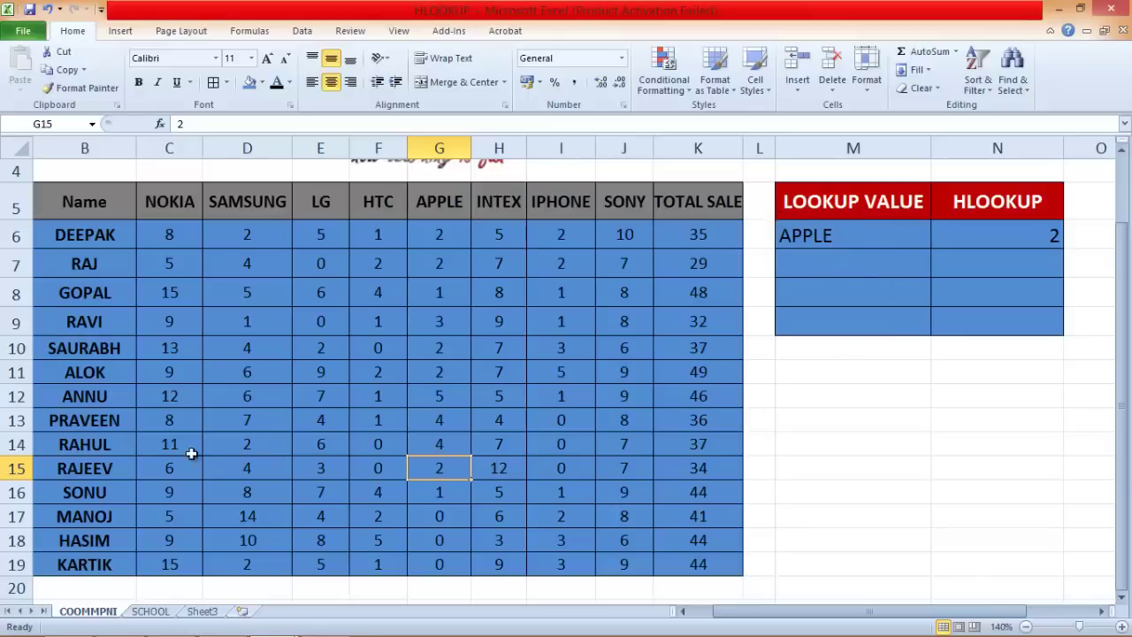
scroll(562, 520, up, 1)
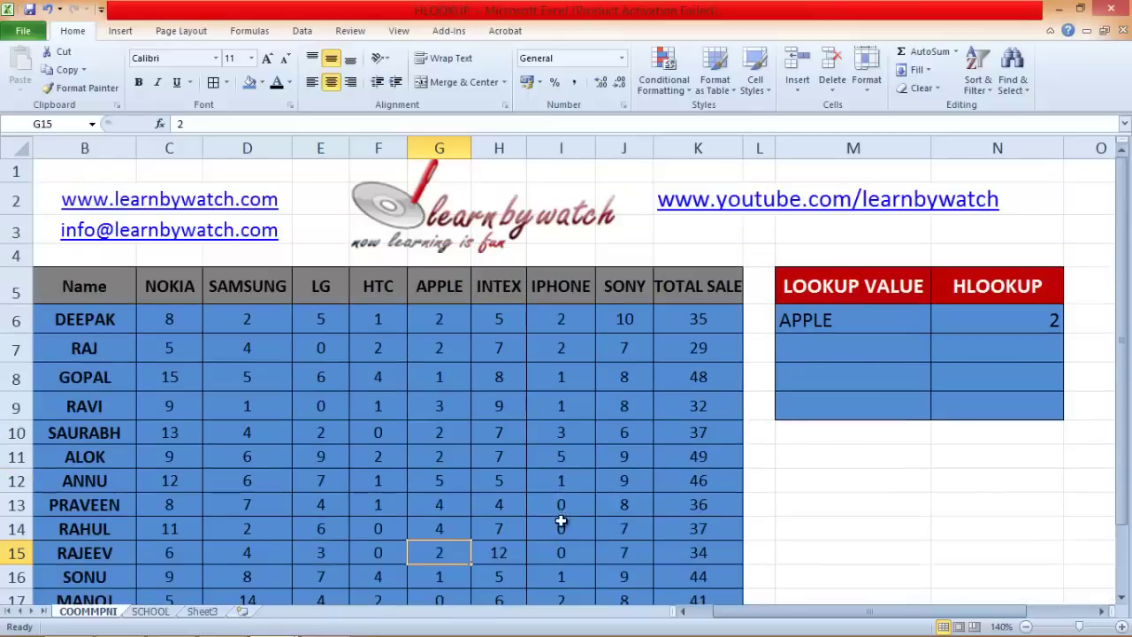
- Switch to the SCHOOL sheet and examine the STUDENTS RESULTS table and the NAME and HLOOKUP box beside it
scroll(541, 526, down, 1)
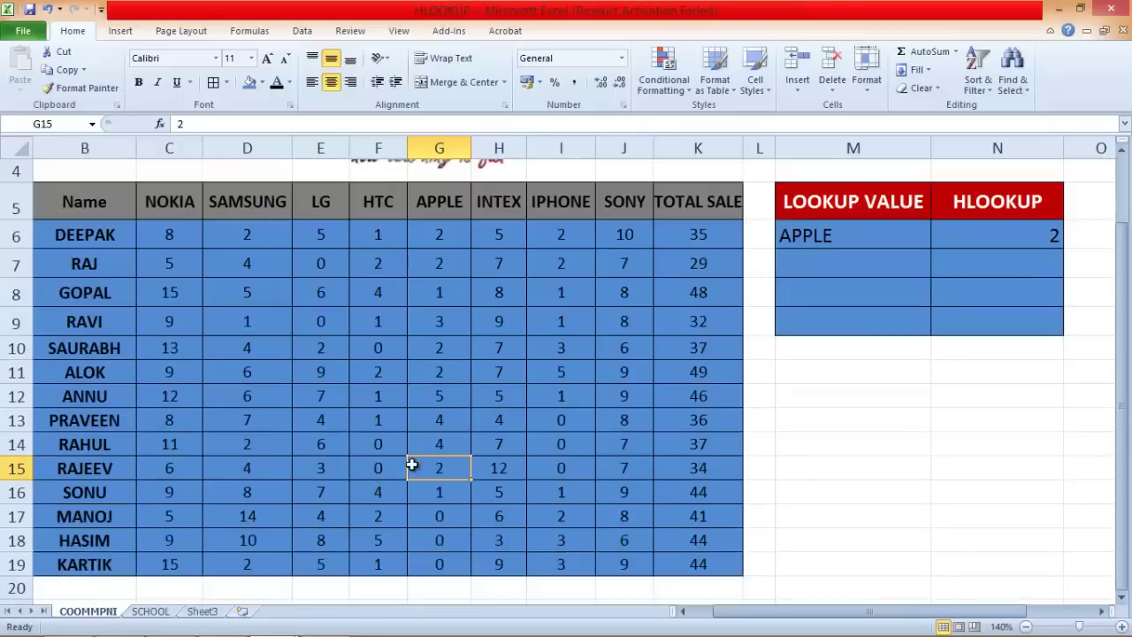
scroll(446, 473, down, 1)
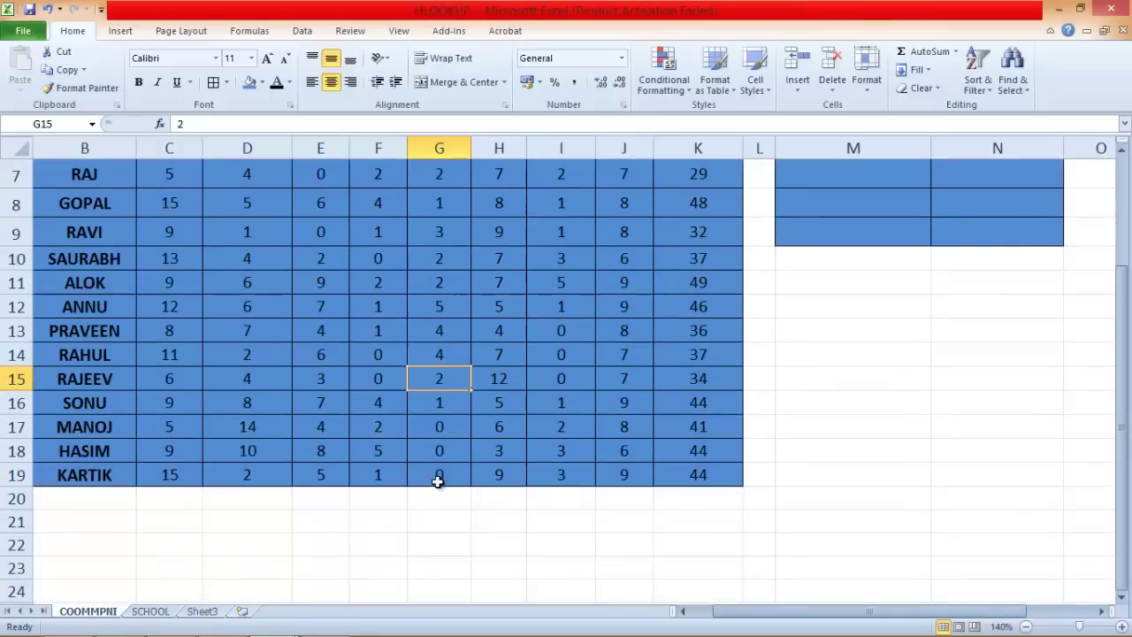
click(150, 611)
scroll(433, 470, down, 2)
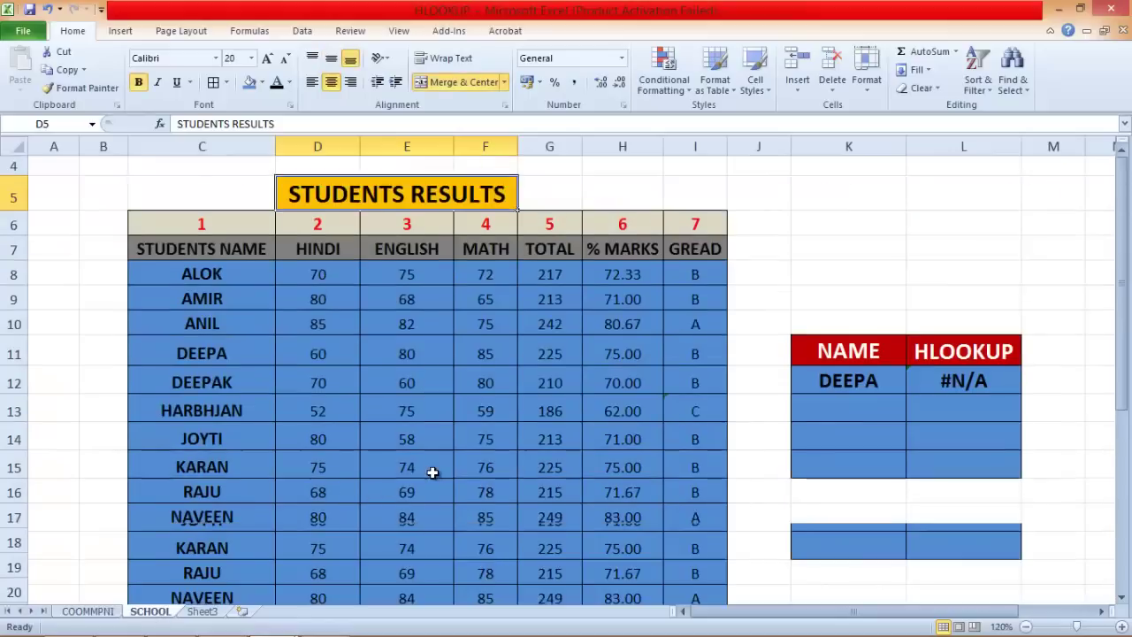
scroll(432, 465, up, 2)
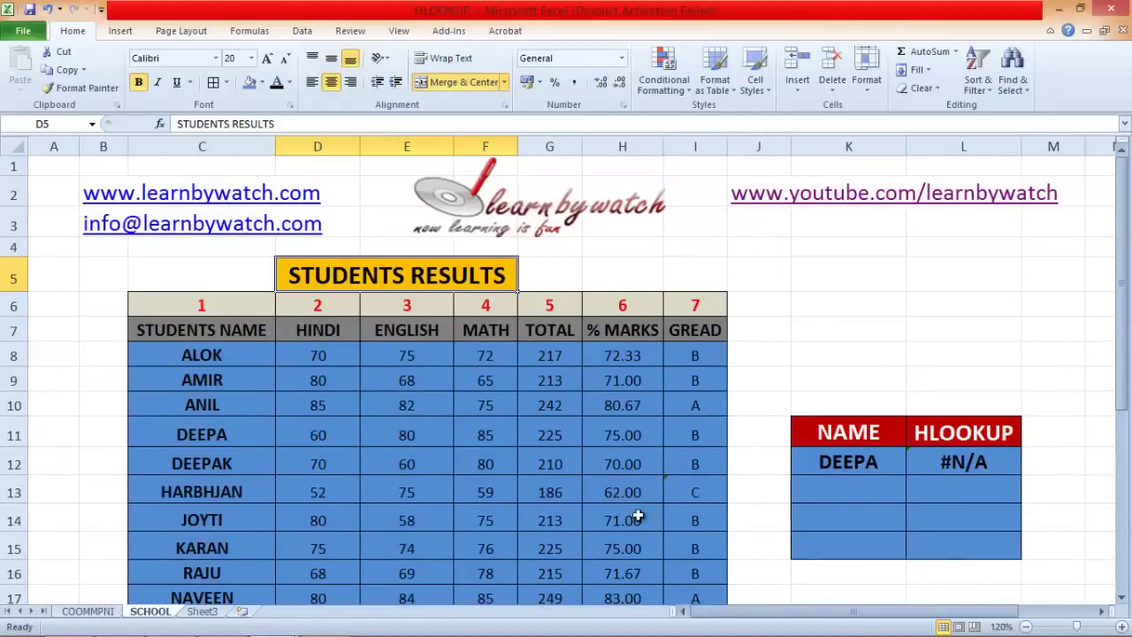
scroll(542, 510, down, 2)
scroll(542, 511, up, 1)
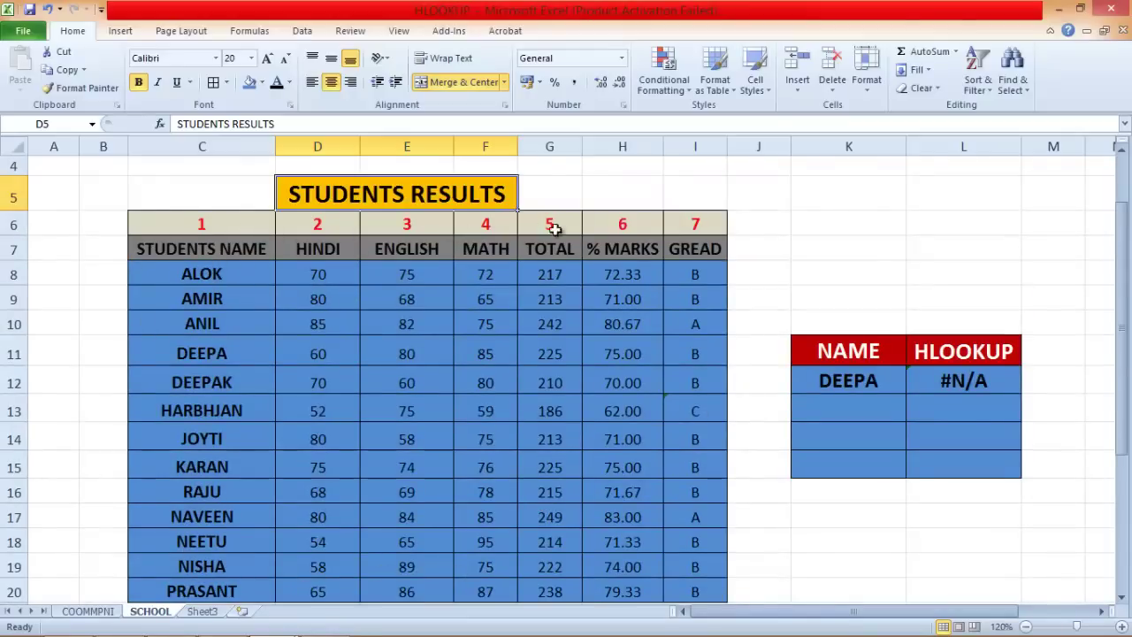
scroll(667, 478, down, 2)
scroll(652, 469, up, 3)
- Copy the whole student results table in C6:I20, including its numbered row and headings
drag(156, 308, 660, 548)
right_click(509, 431)
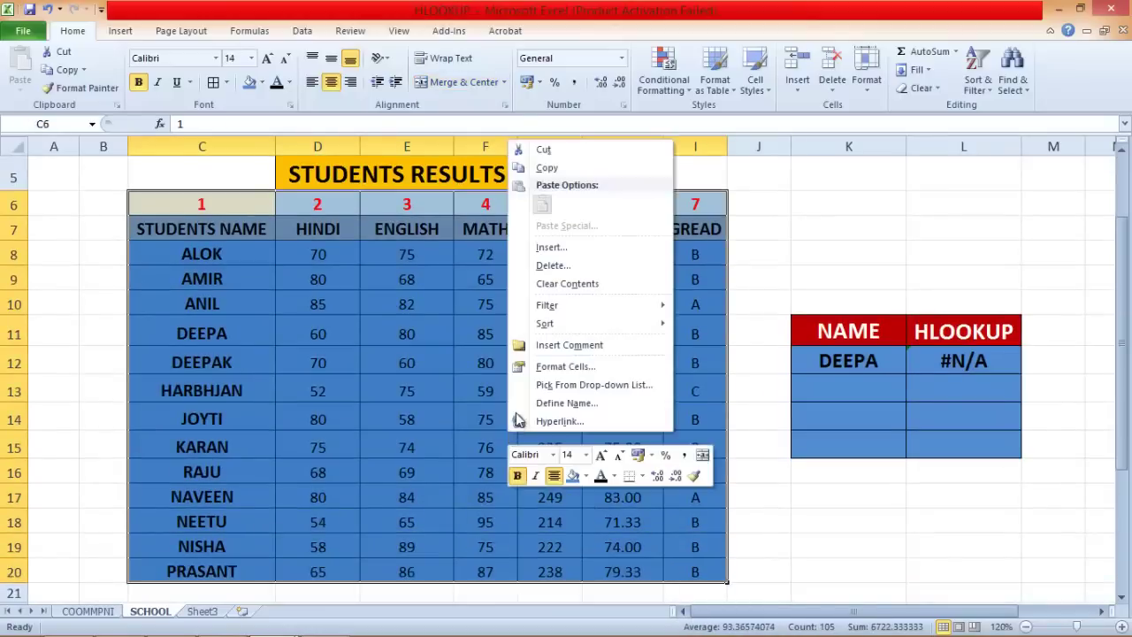
click(567, 168)
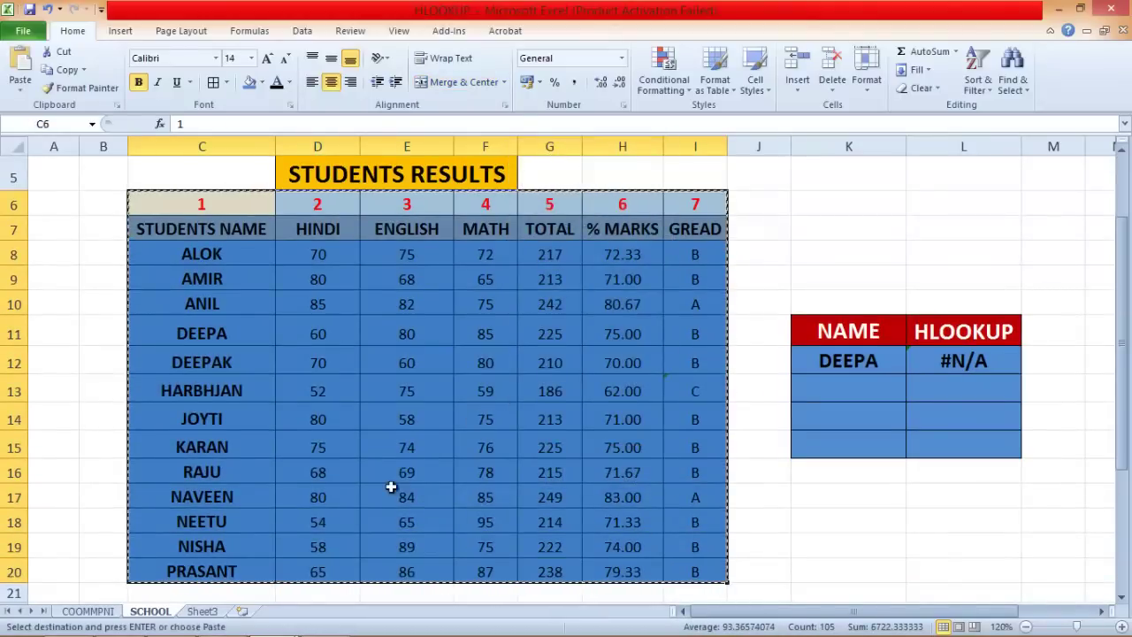
- Paste the copied results table below the original at B23, using Paste Special with Transpose
scroll(392, 482, down, 2)
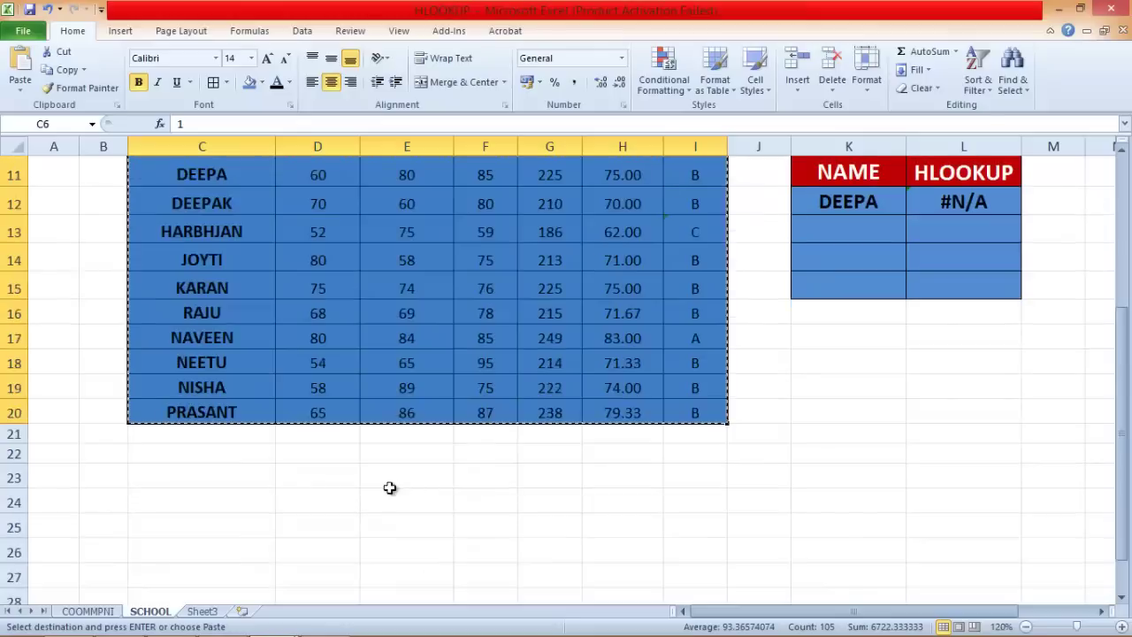
click(90, 470)
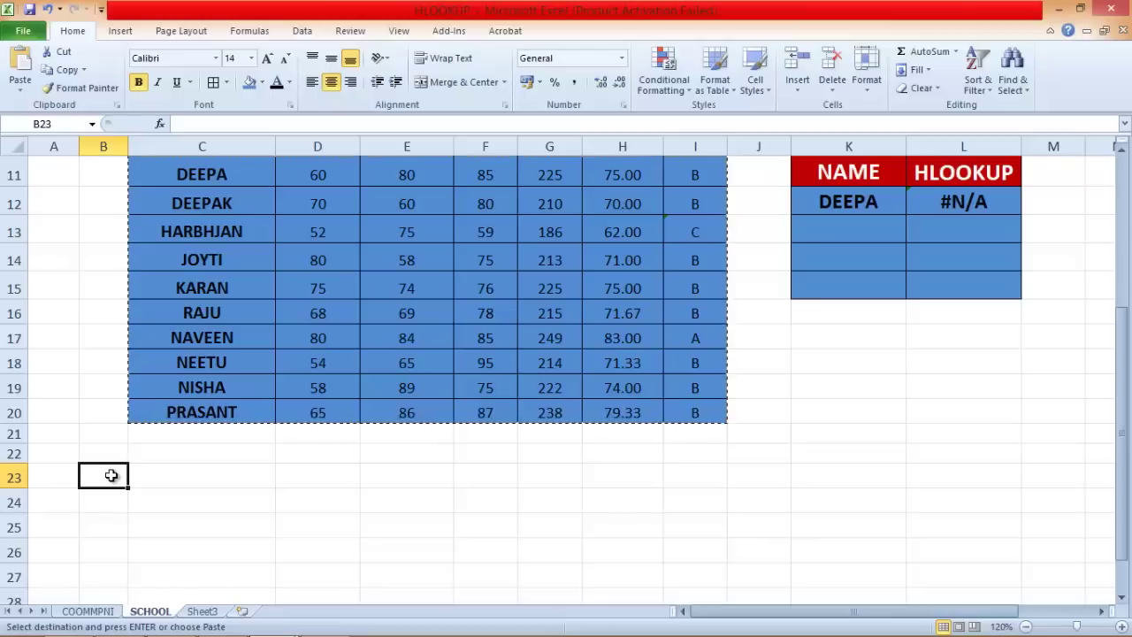
right_click(106, 473)
mouse_move(202, 269)
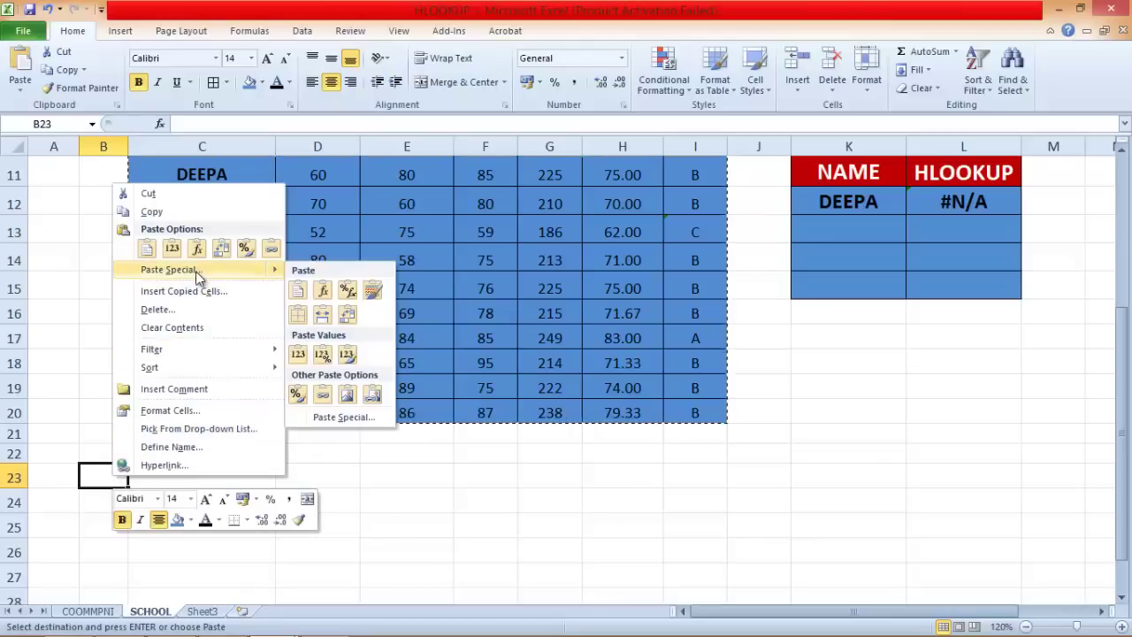
click(346, 416)
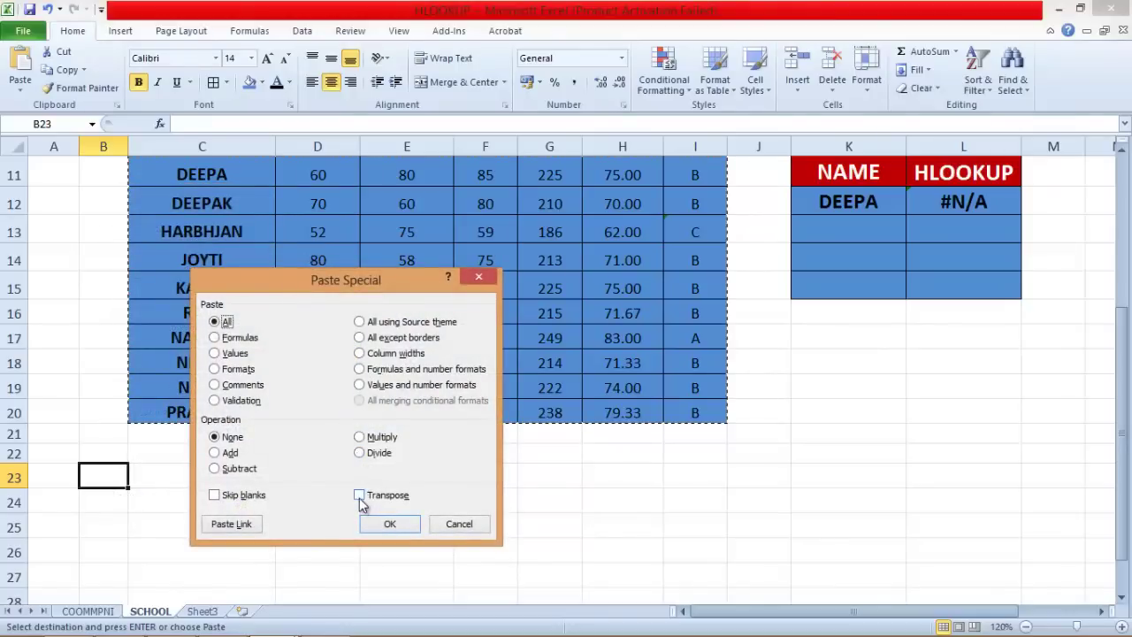
click(359, 496)
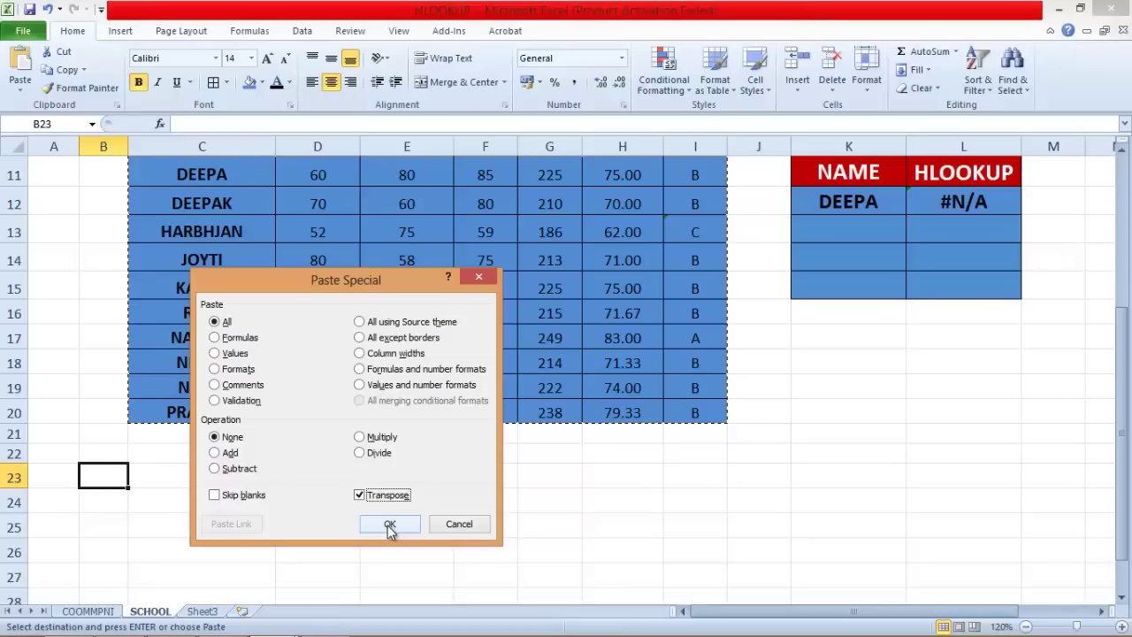
click(389, 523)
- Enter the name of the student listed in C12 as the lookup value under NAME in K12
scroll(680, 501, down, 2)
drag(752, 612, 803, 612)
scroll(205, 492, up, 2)
scroll(202, 497, down, 1)
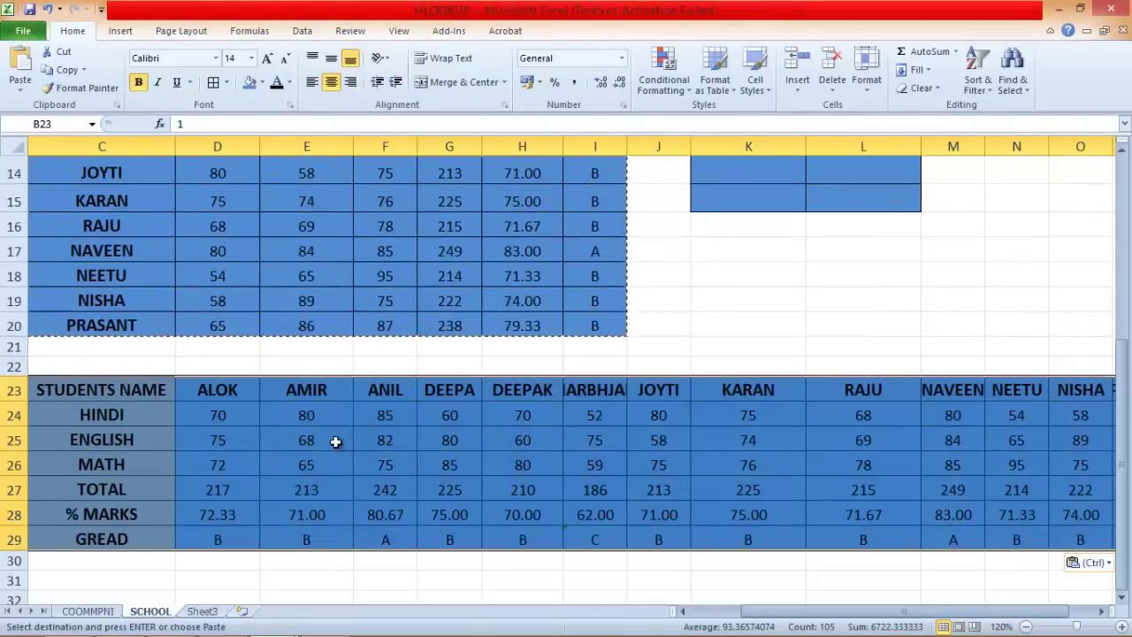
scroll(745, 350, up, 1)
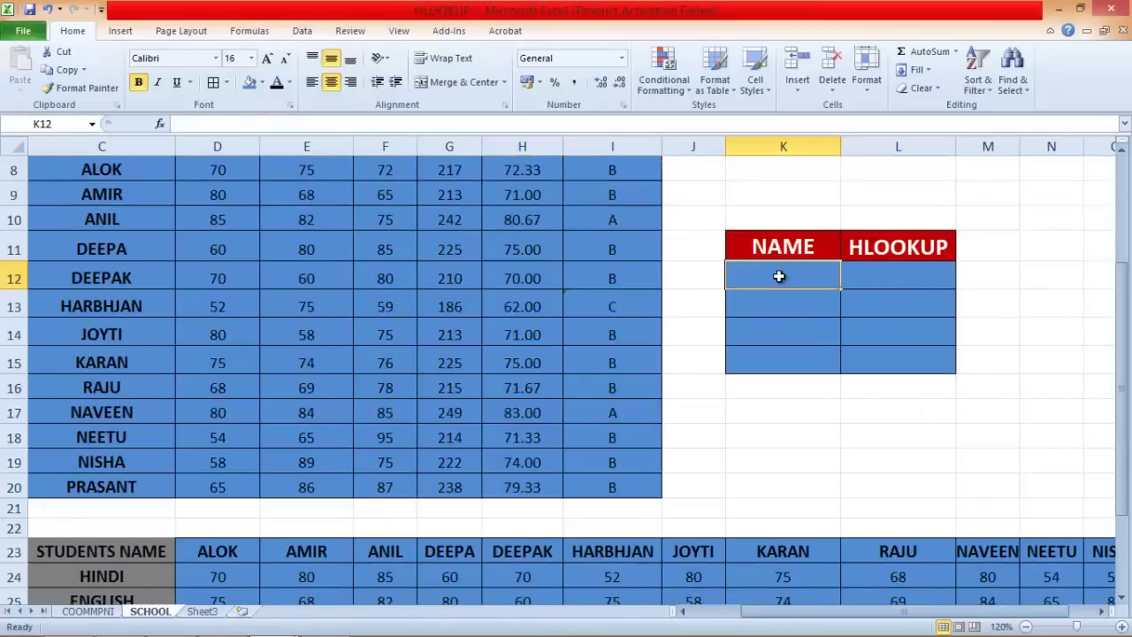
text(DEEPAK)
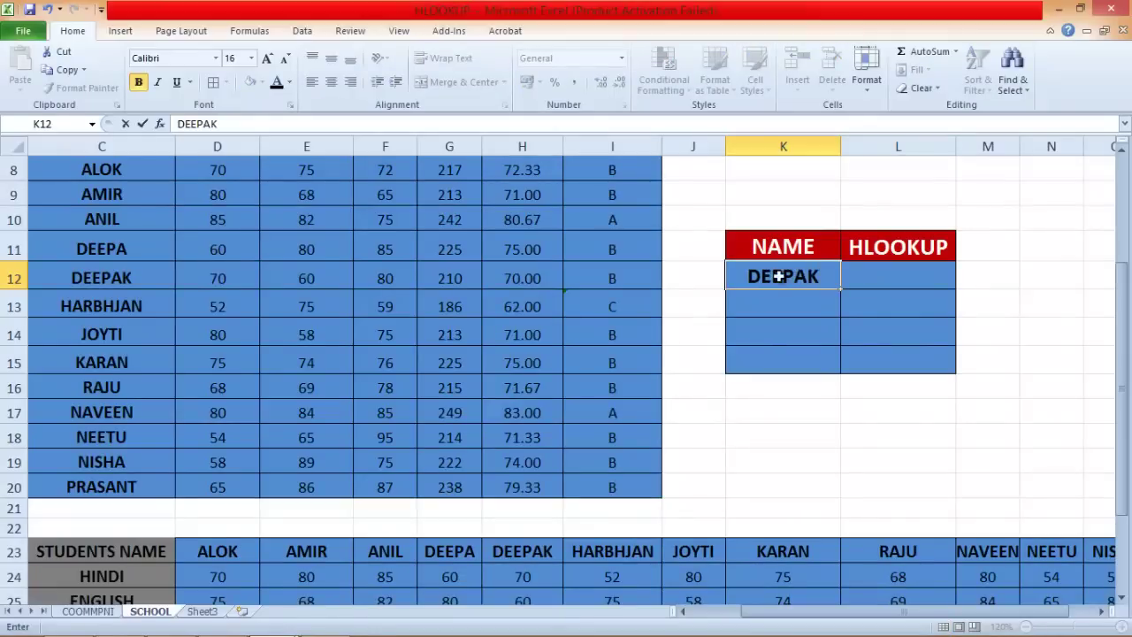
key(Tab)
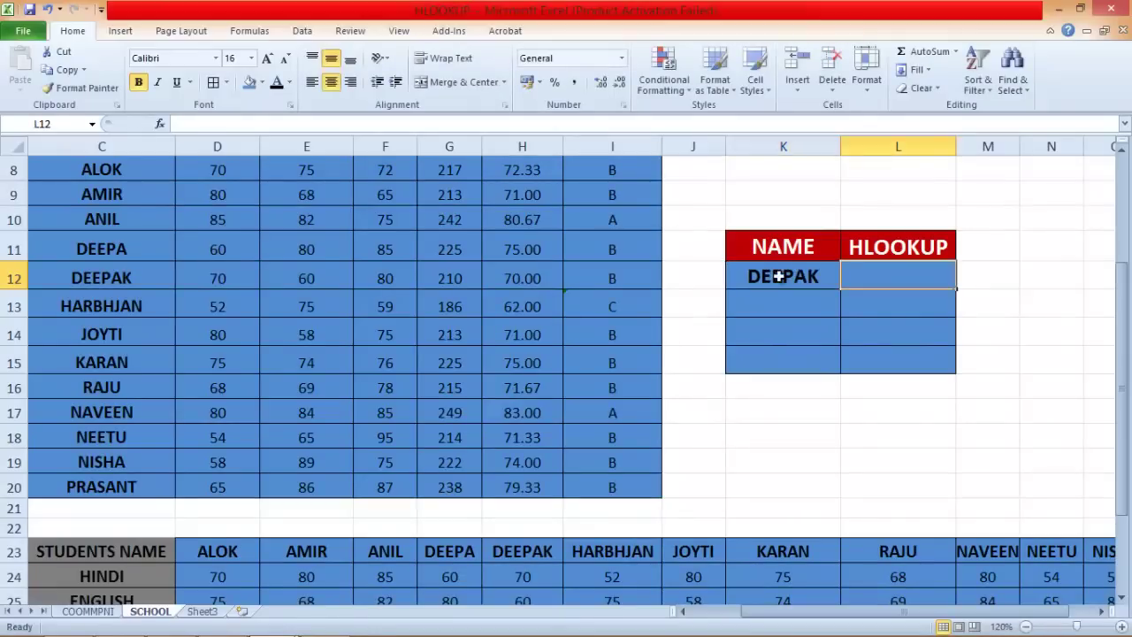
- Start an HLOOKUP formula in L12 with K12 as the lookup value and C23:P29 as the table array
text(=H)
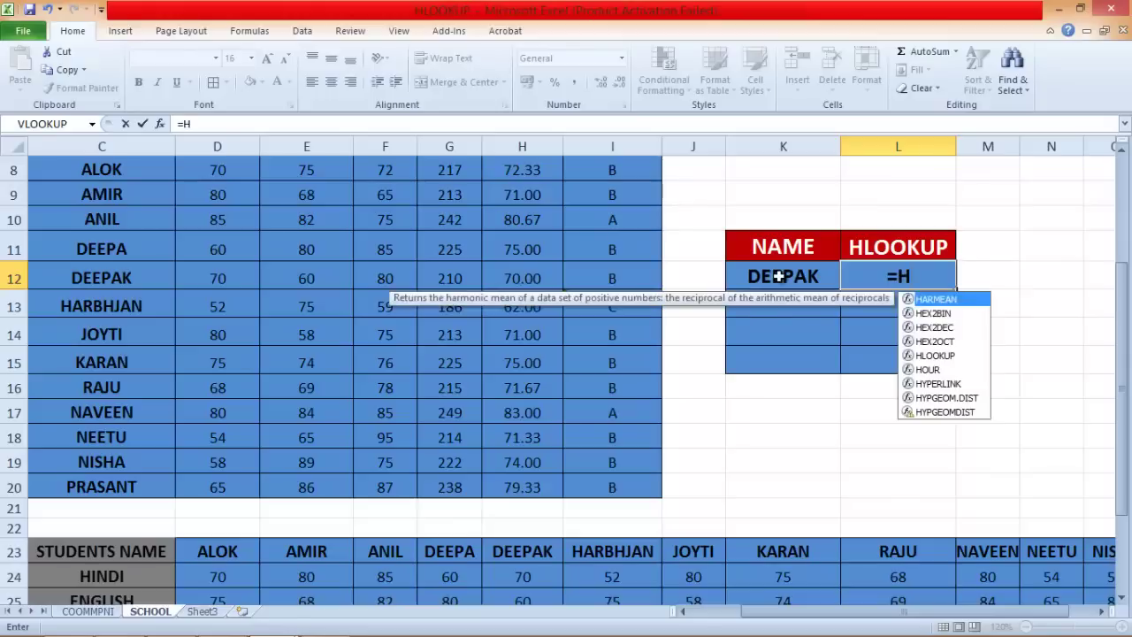
text(L)
key(Tab)
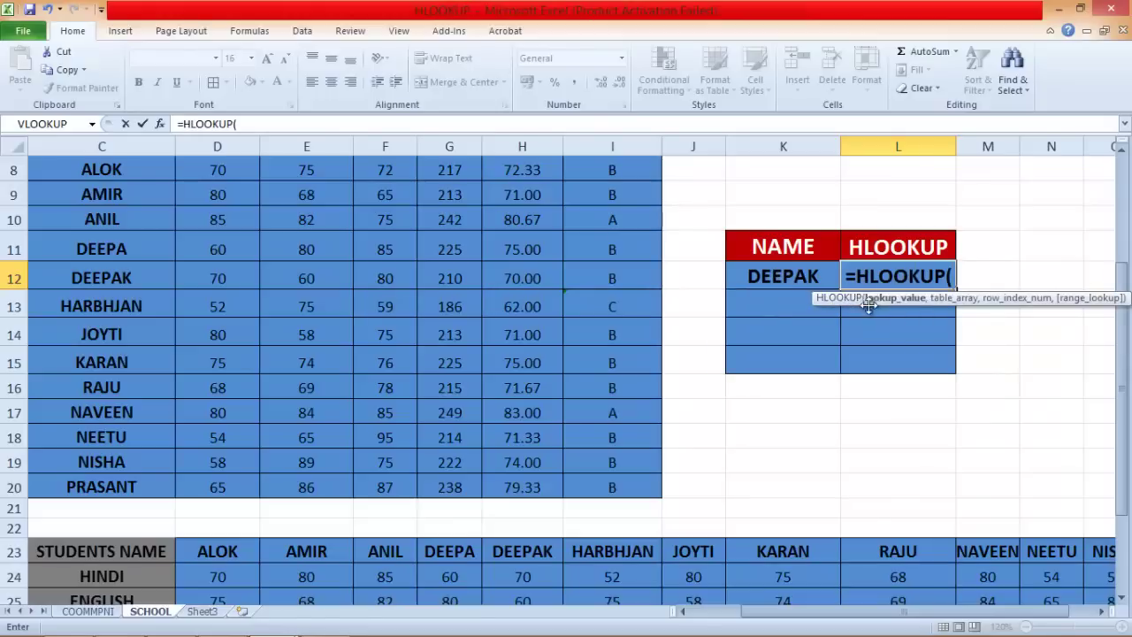
click(781, 276)
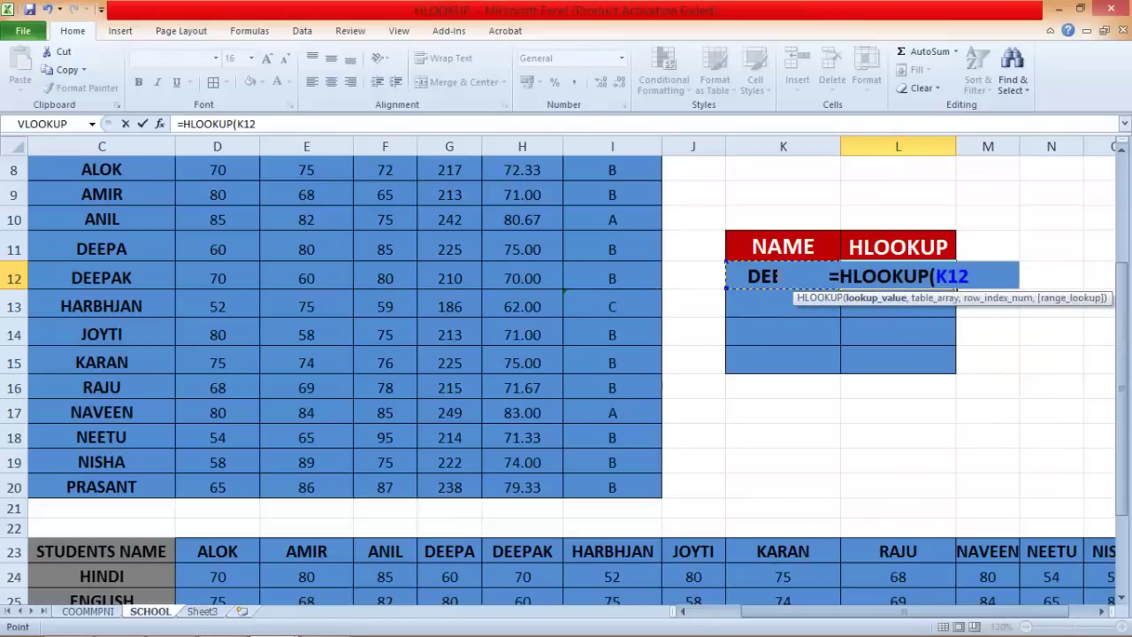
text(,)
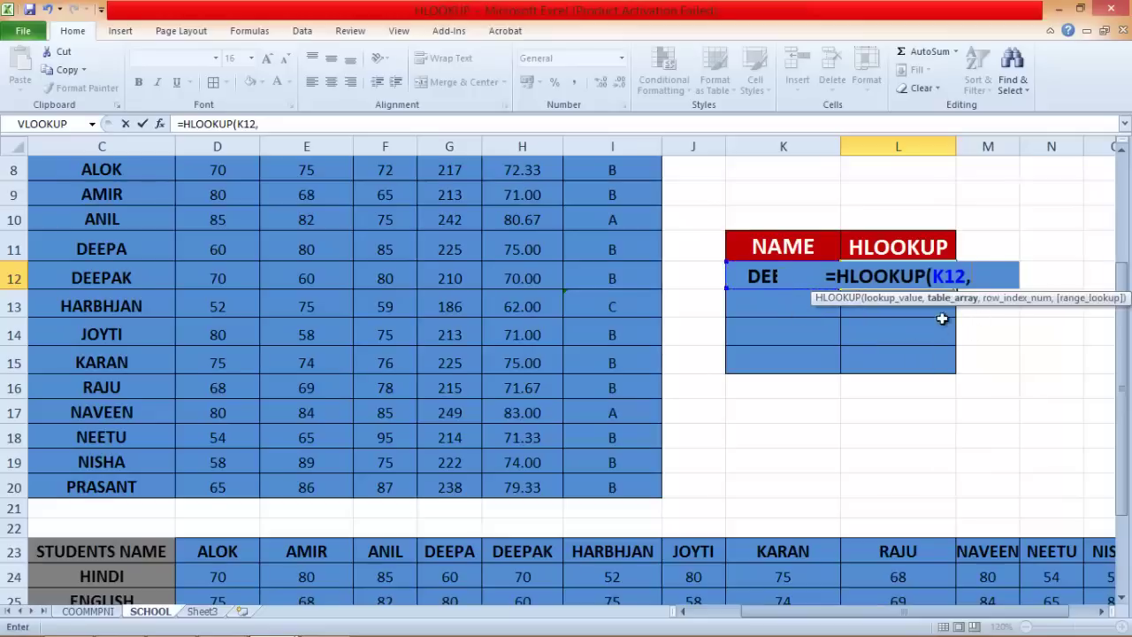
scroll(880, 365, down, 3)
drag(114, 306, 947, 460)
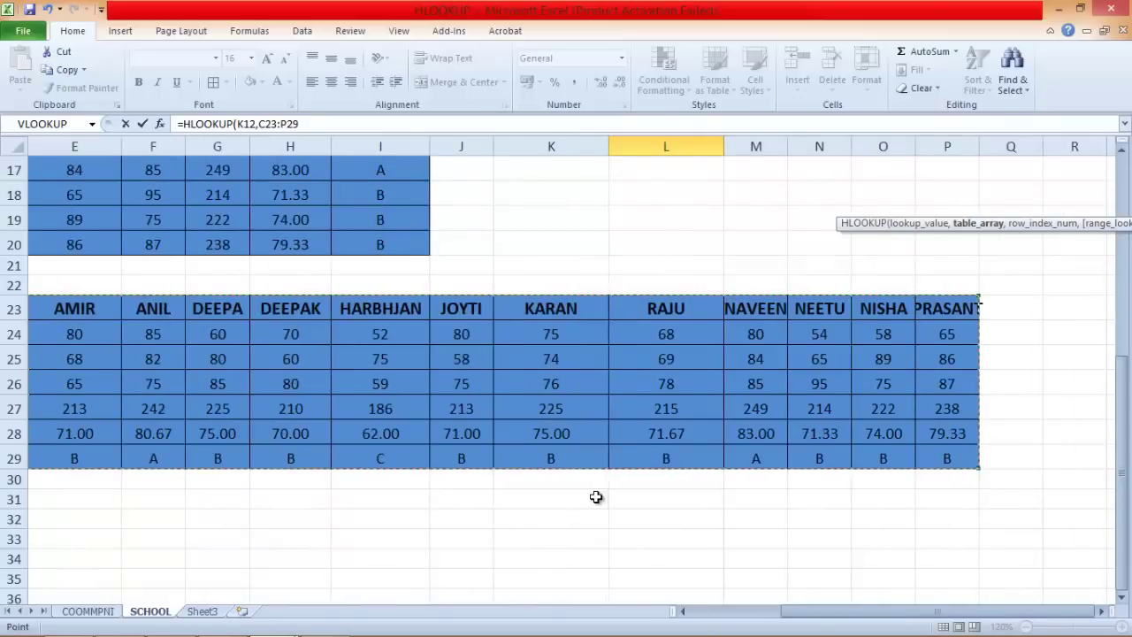
scroll(600, 488, up, 3)
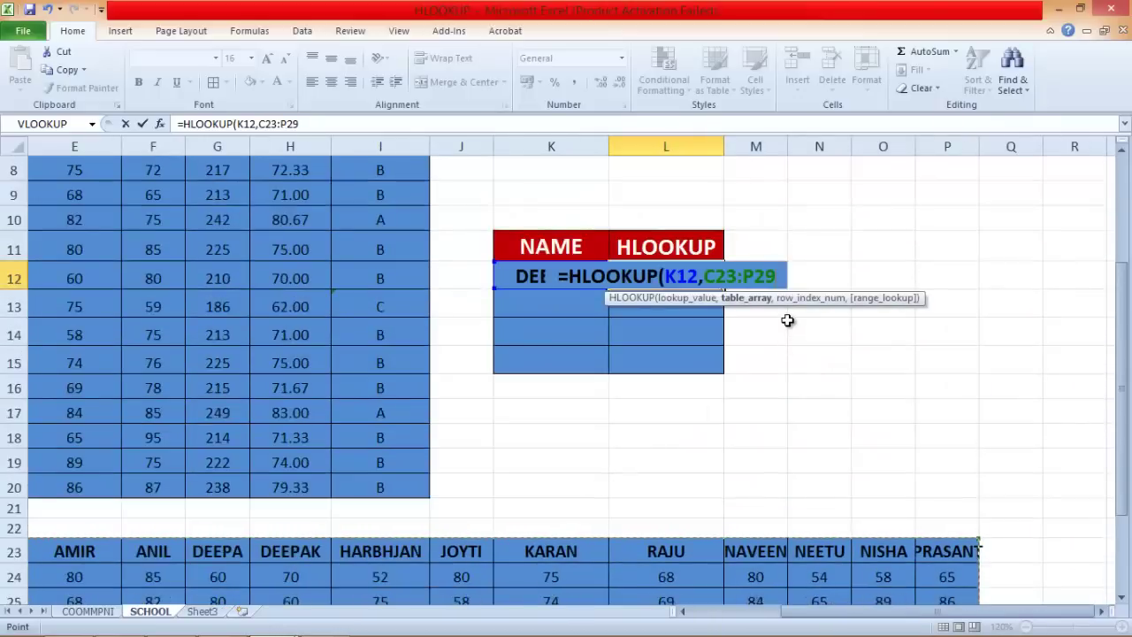
text(,)
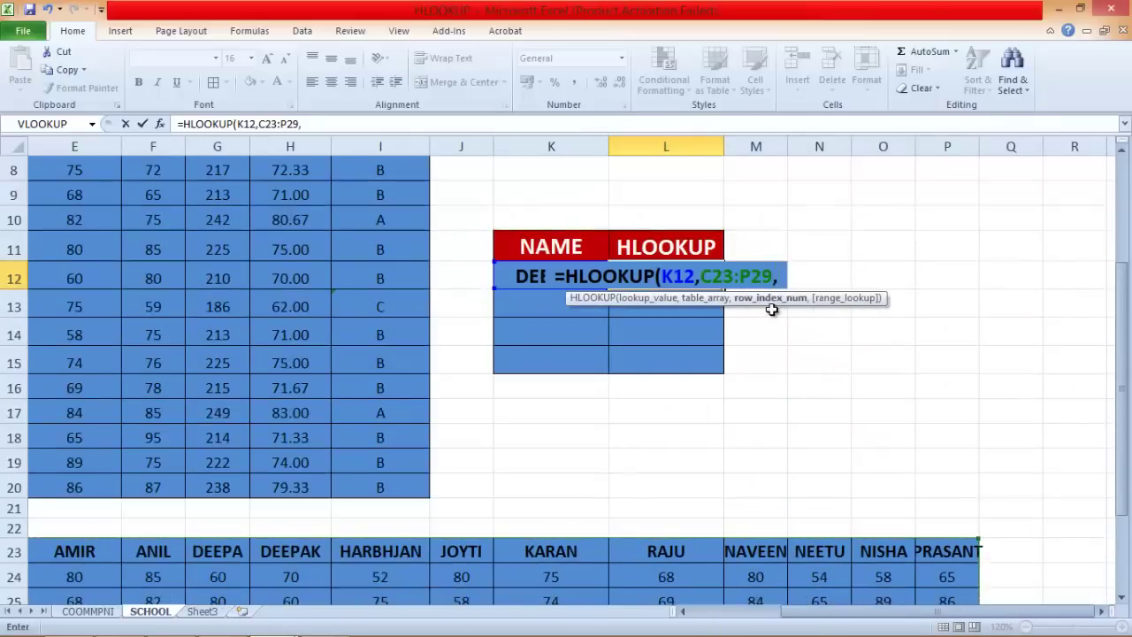
- Complete the HLOOKUP formula in L12 with row index number 4 for MATH and range lookup 0
drag(944, 615, 845, 624)
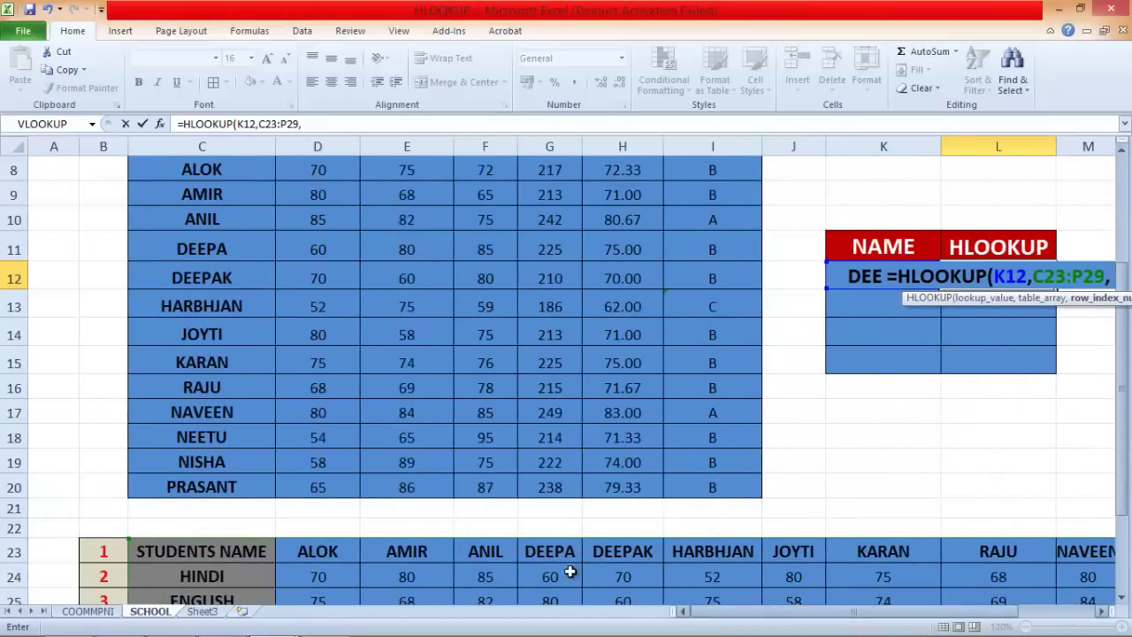
scroll(498, 513, down, 2)
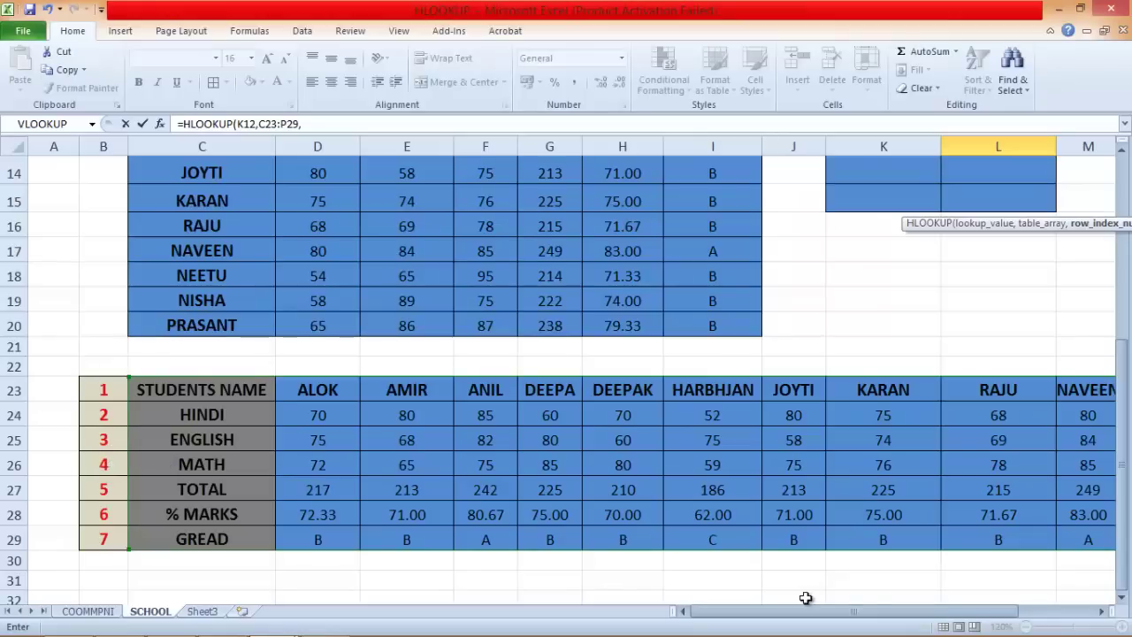
drag(803, 616, 852, 617)
scroll(867, 553, up, 3)
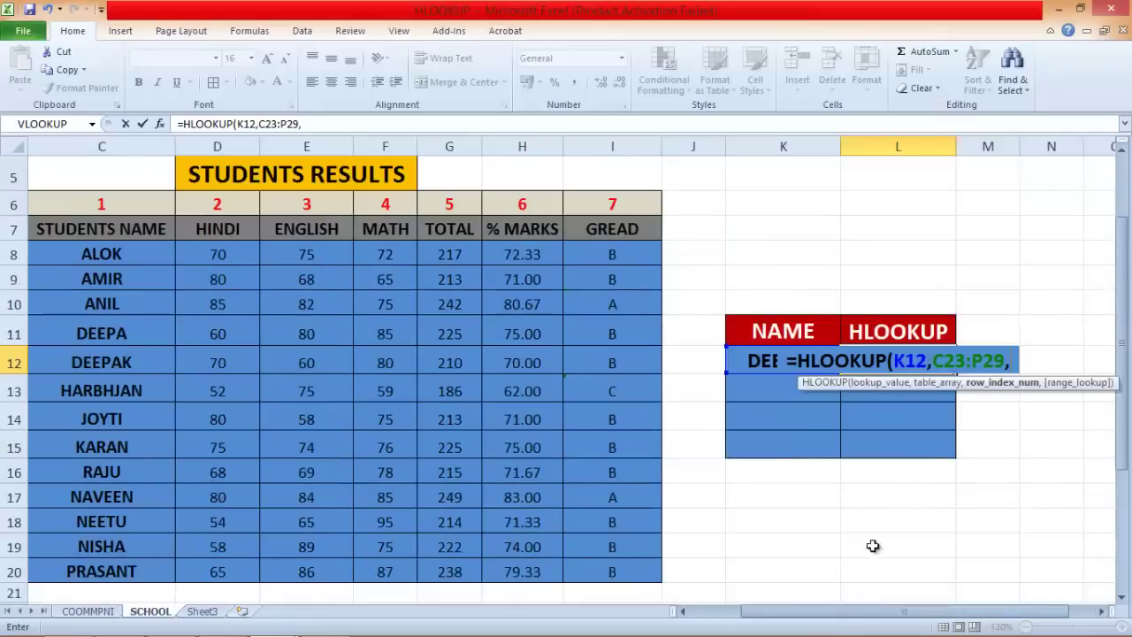
text(4)
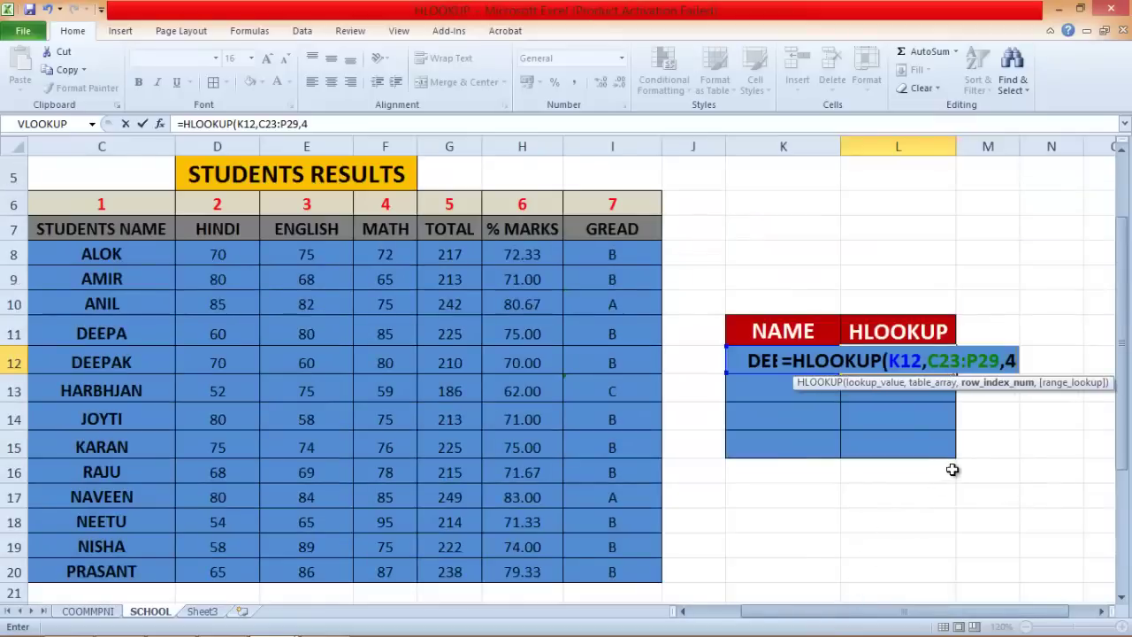
text(,0)
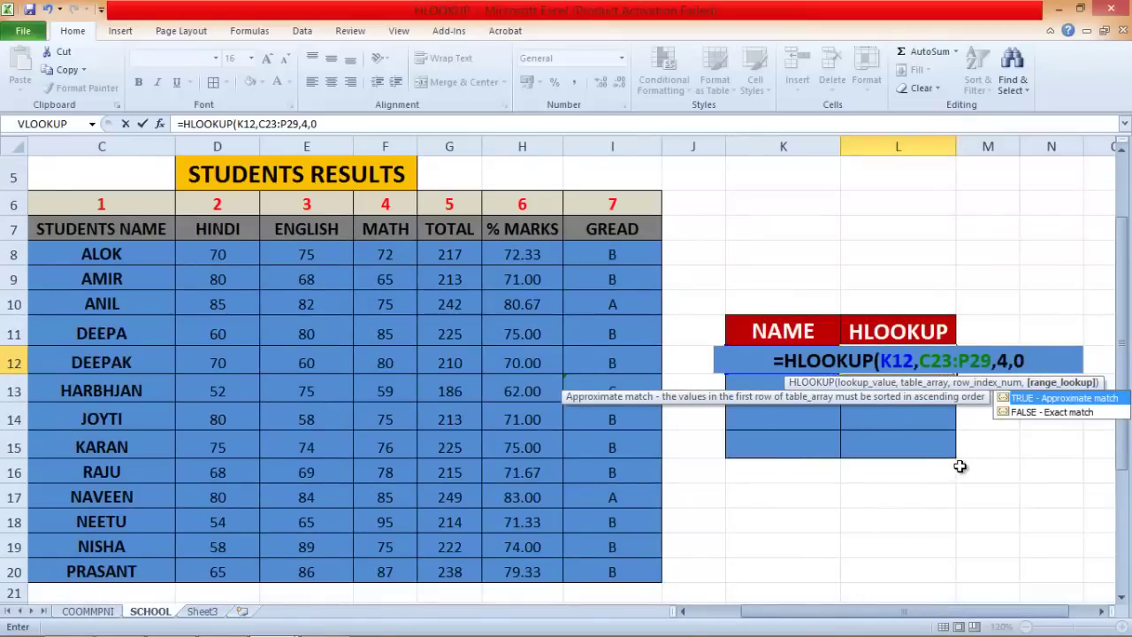
text())
key(Return)
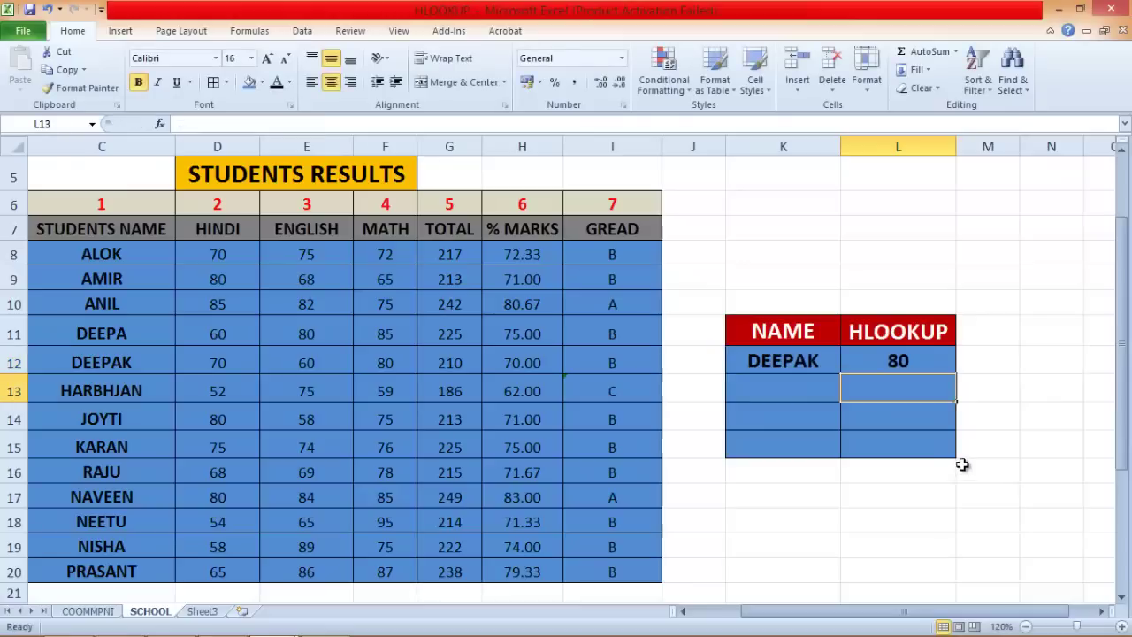
- Check the HLOOKUP result in L12 against that student's MATH mark in H26 of the transposed table
click(894, 368)
scroll(697, 478, down, 2)
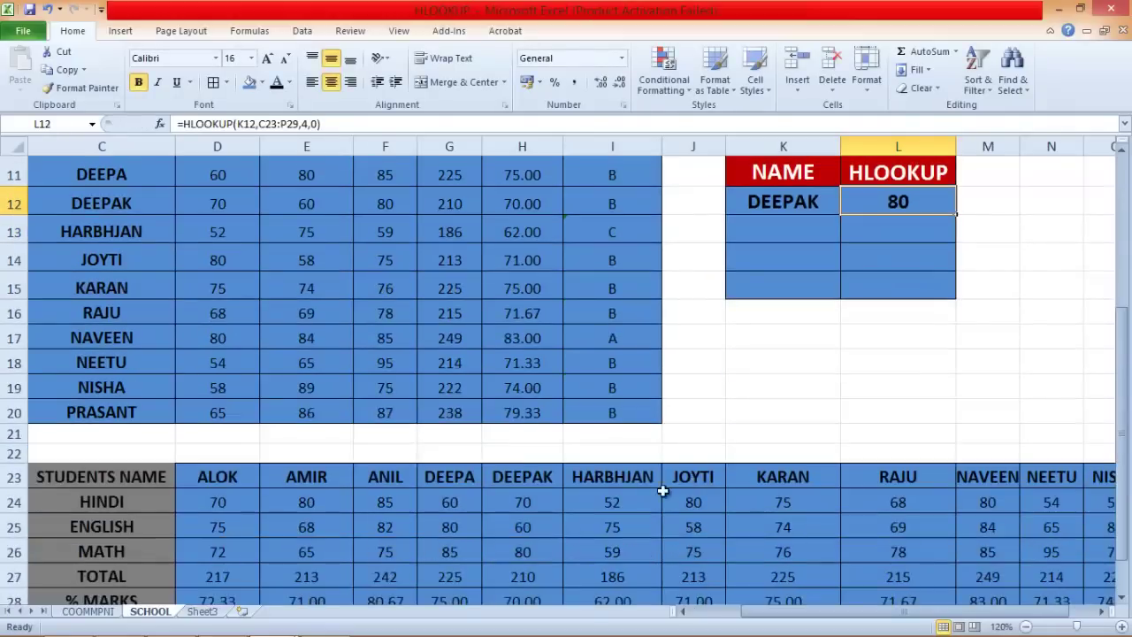
click(522, 477)
scroll(531, 442, down, 1)
click(522, 463)
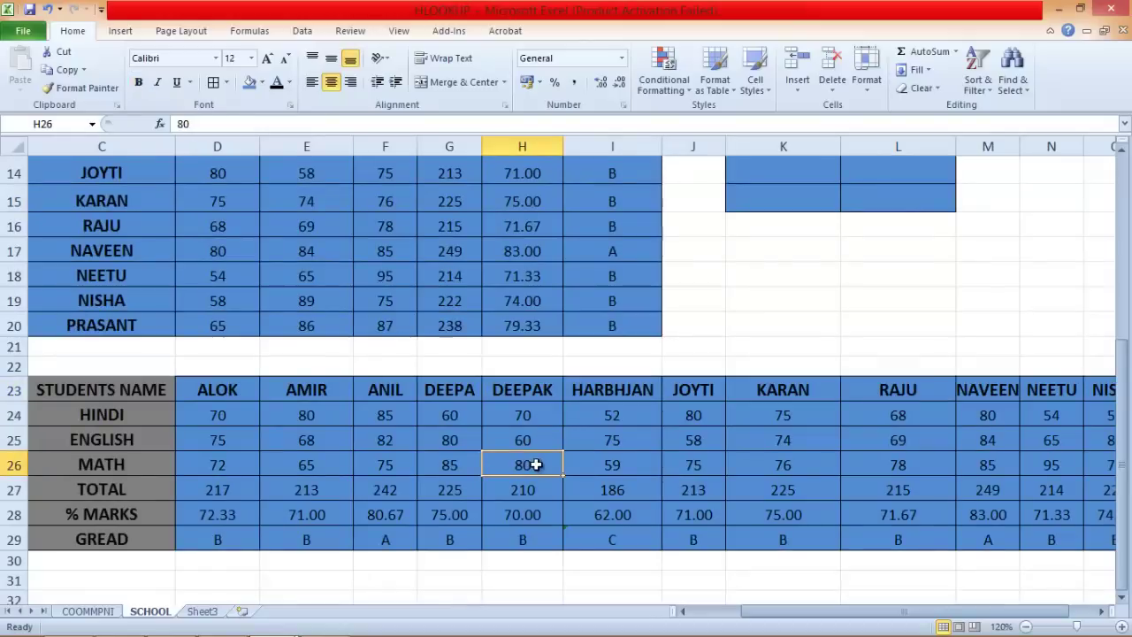
scroll(647, 489, up, 4)
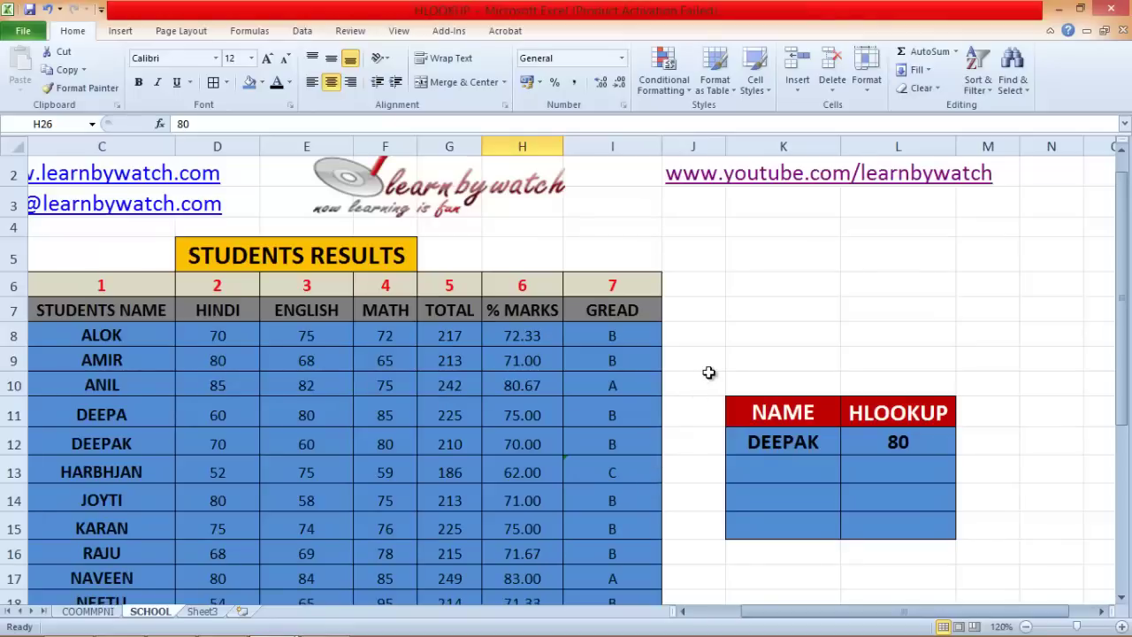
click(815, 489)
scroll(815, 488, up, 1)
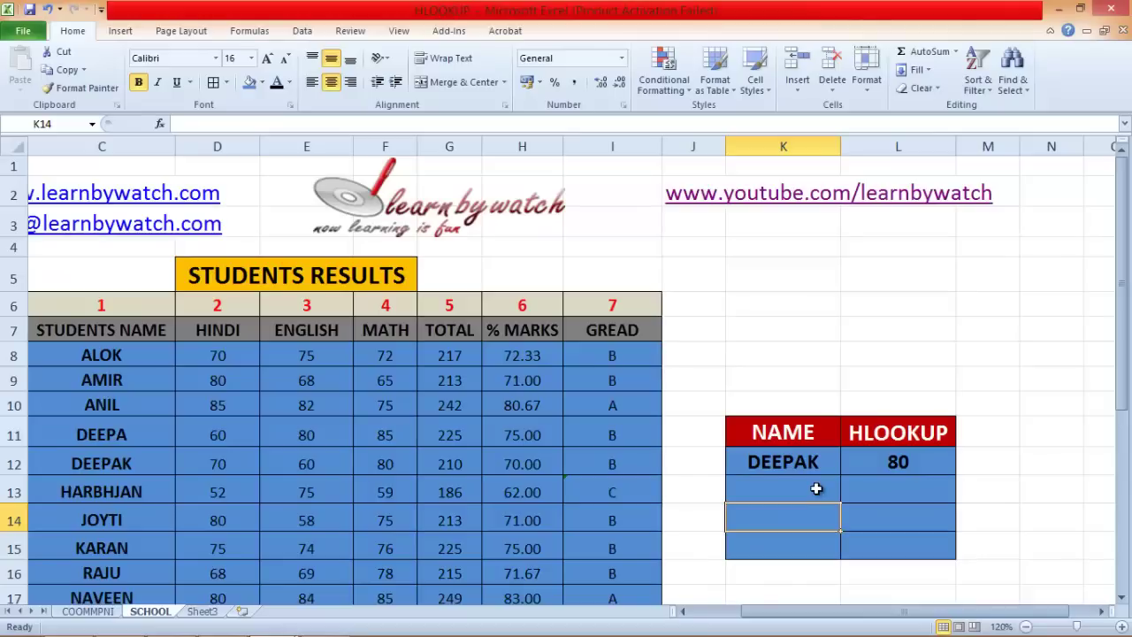
scroll(799, 500, down, 4)
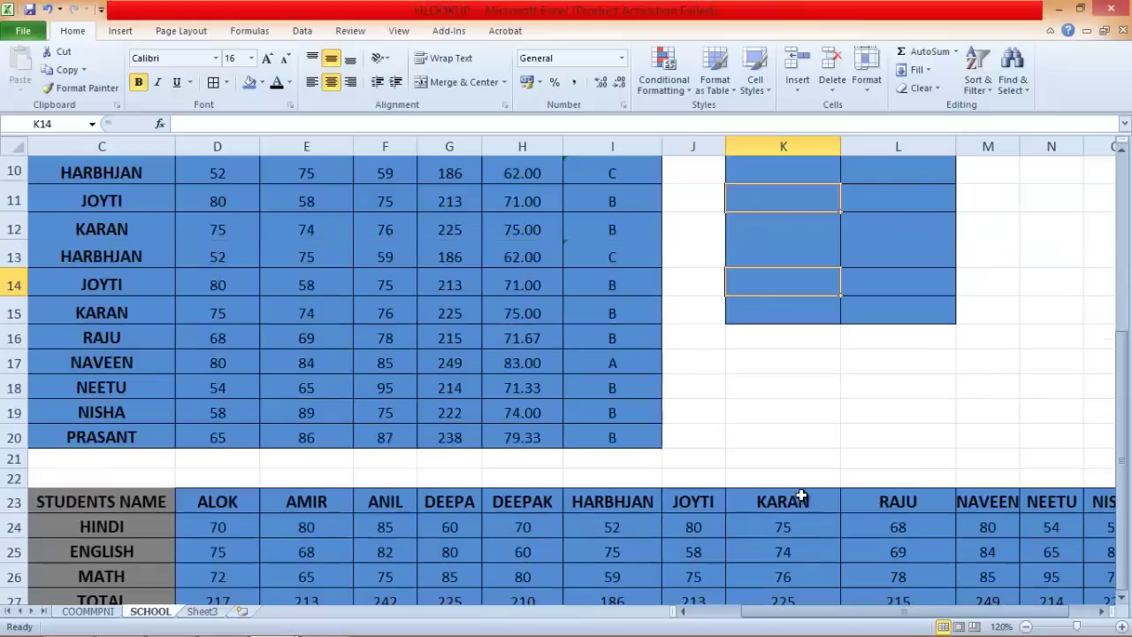
scroll(793, 554, down, 1)
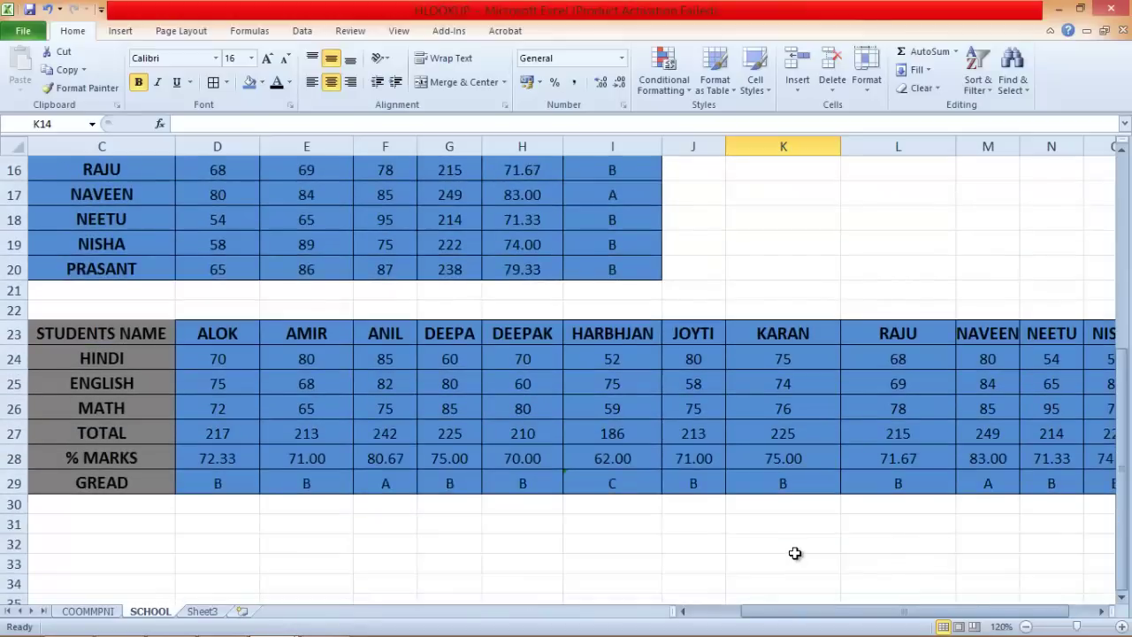
- Enter the name of the student listed in C15 as the lookup value under NAME in K14
scroll(793, 550, up, 5)
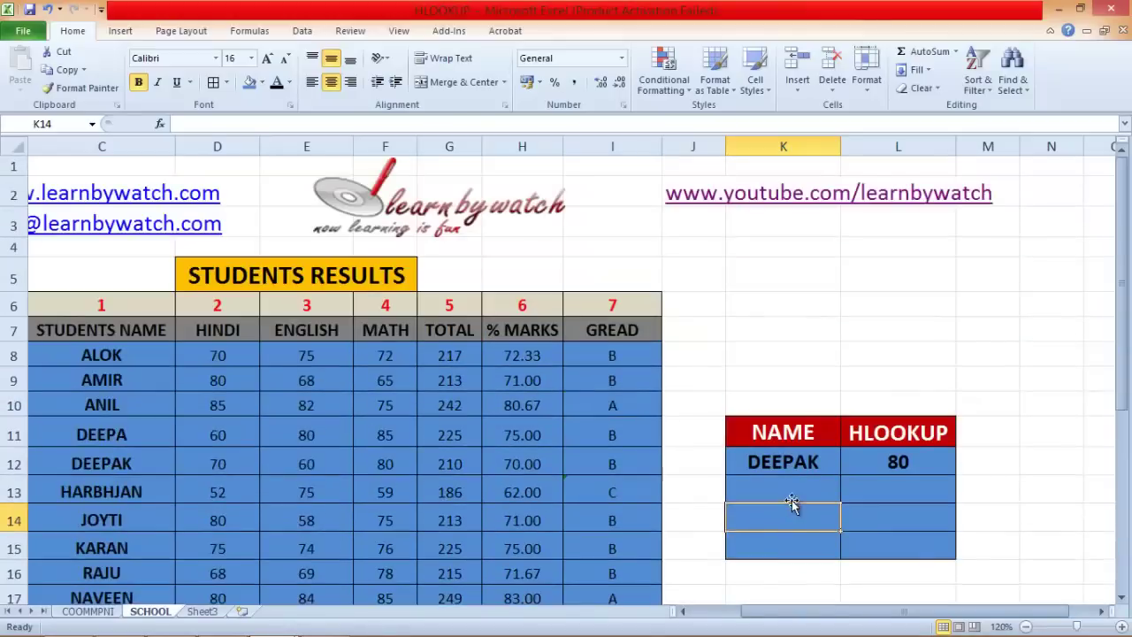
text(KARAN)
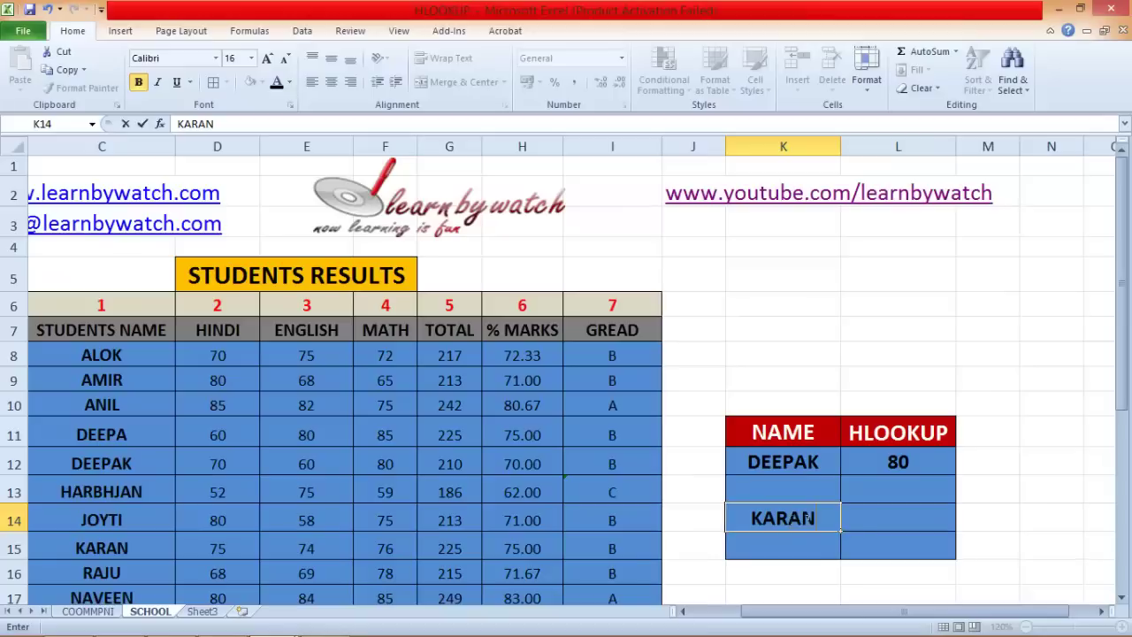
key(Tab)
- Start an HLOOKUP formula in L14 with K14 as the lookup value and C23:P29 as the table array
click(250, 30)
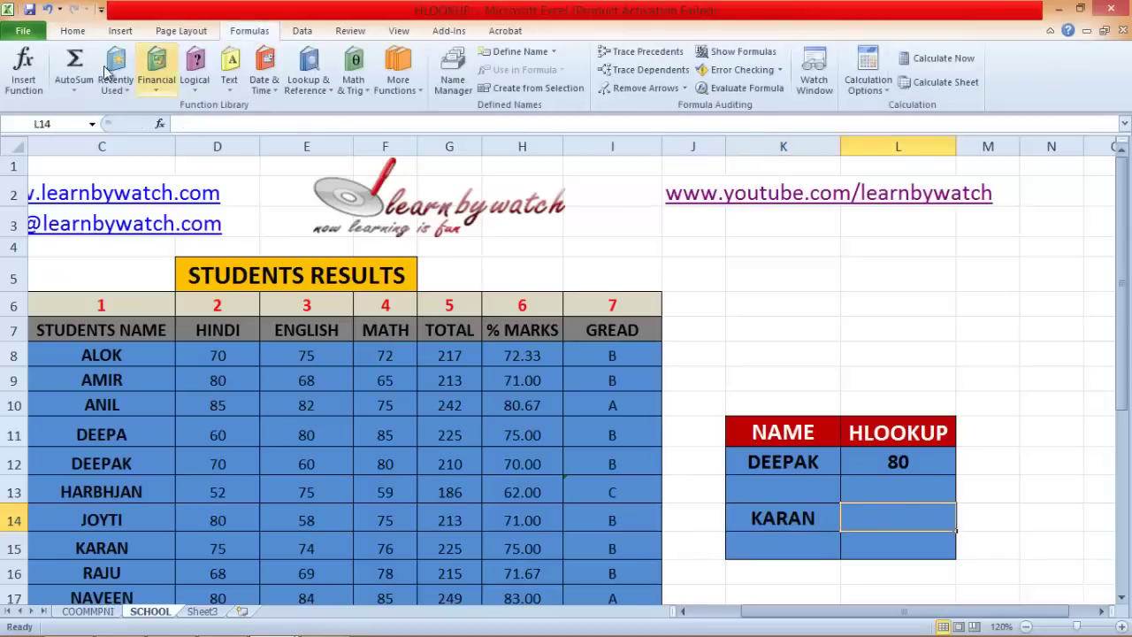
click(30, 86)
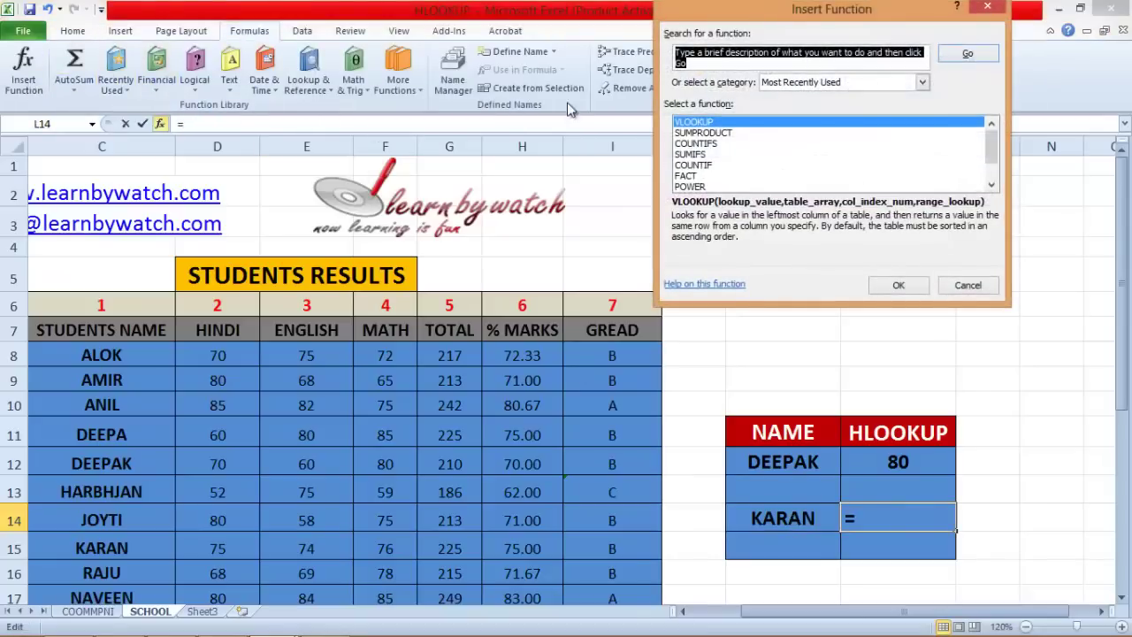
text(H)
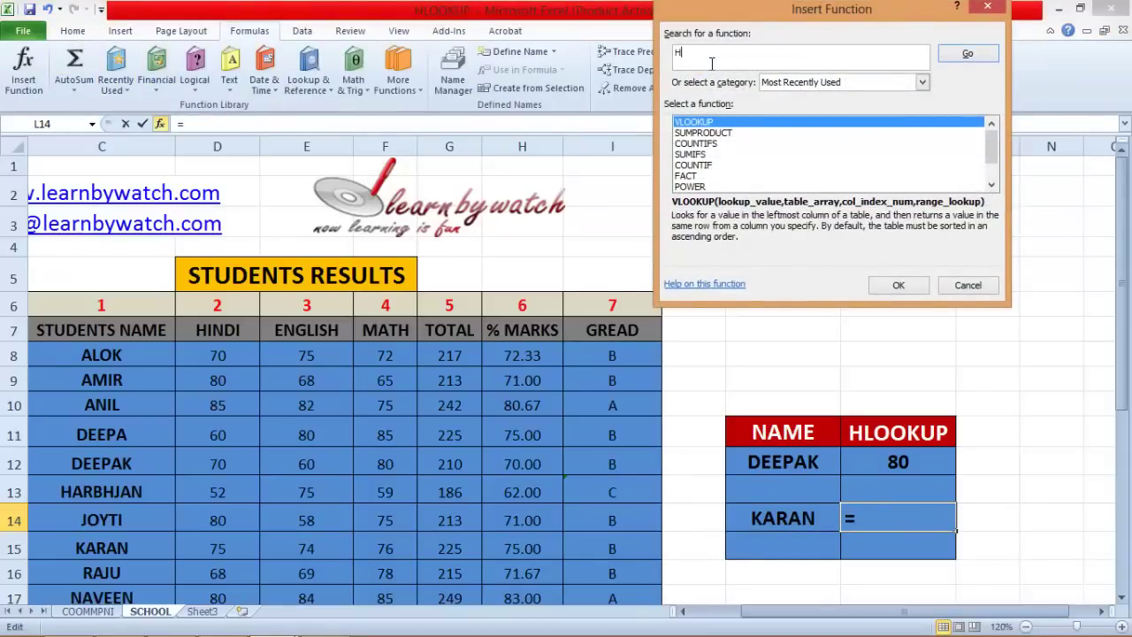
text(LOOKUP)
click(968, 55)
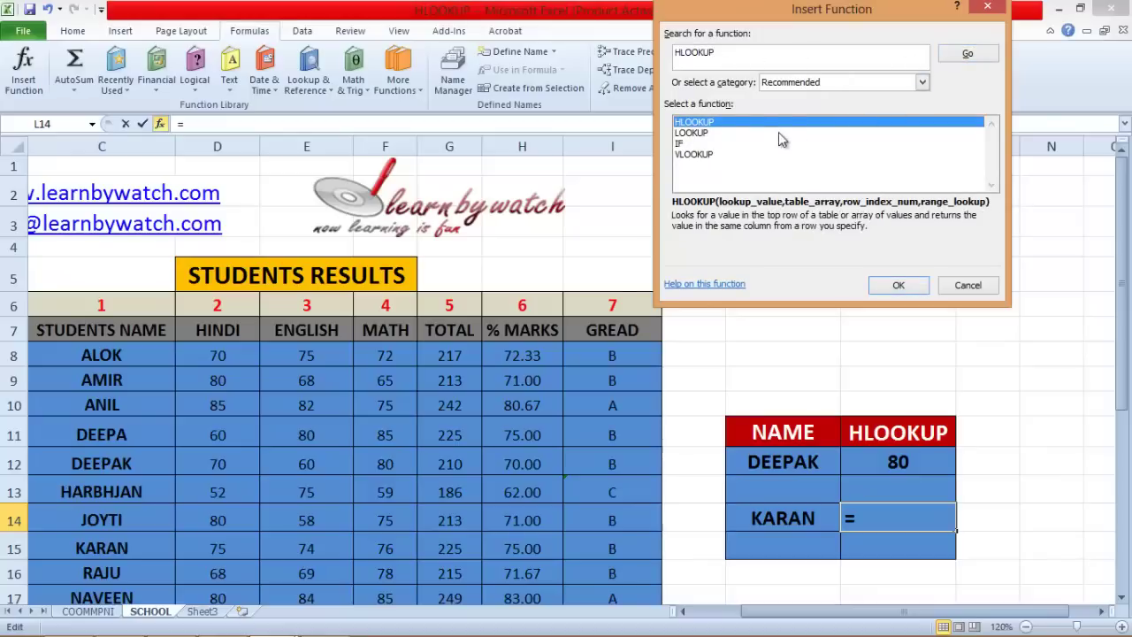
click(891, 283)
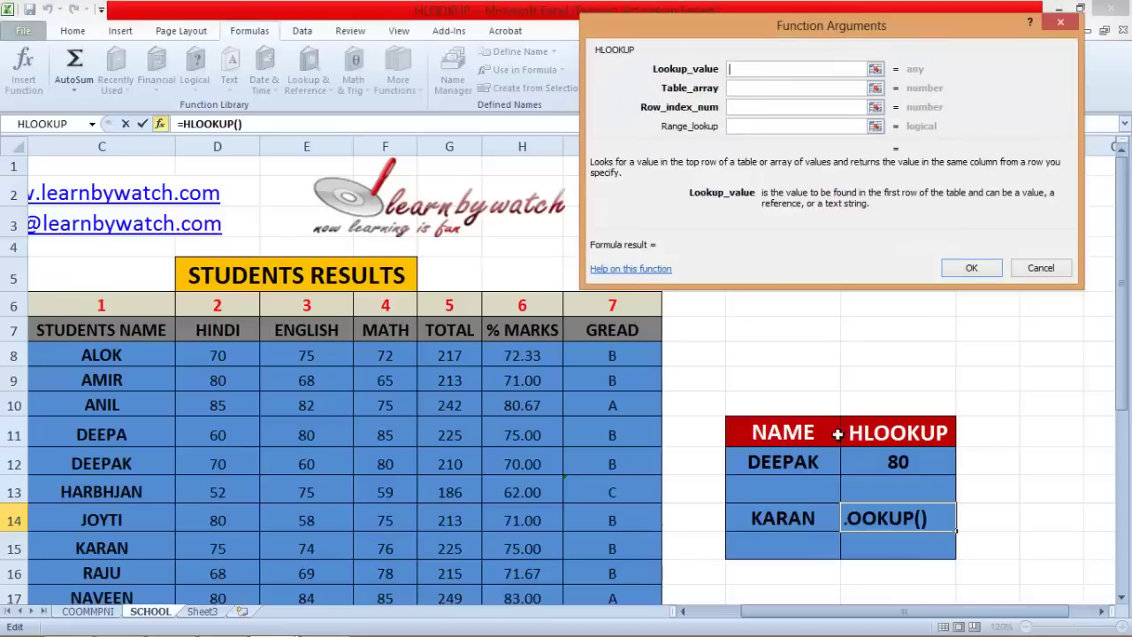
click(788, 517)
click(738, 88)
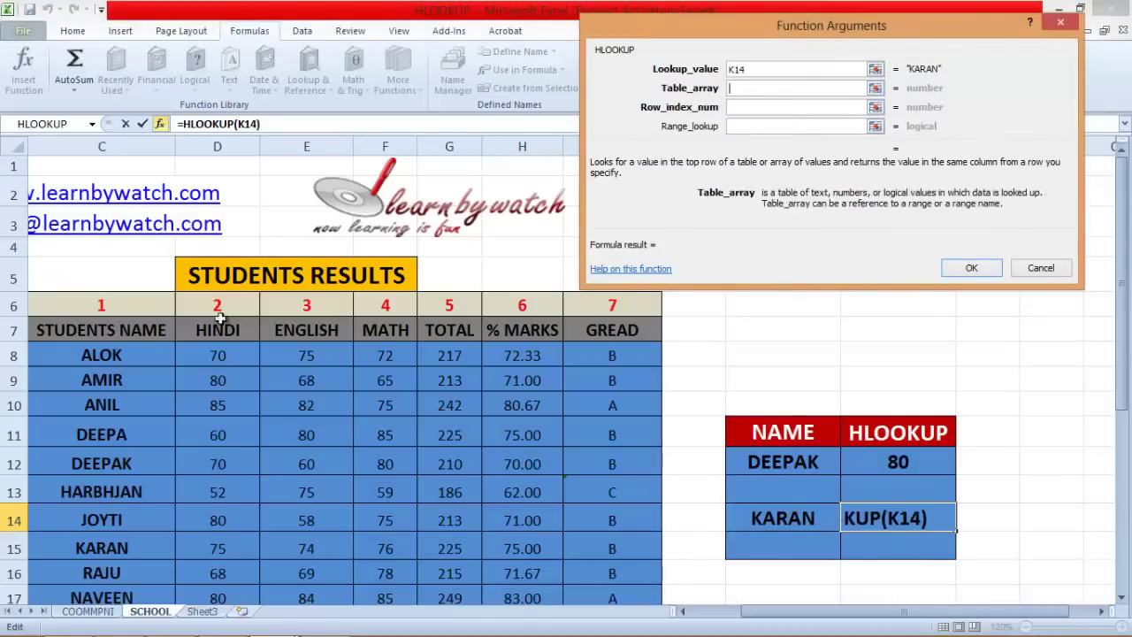
scroll(187, 393, down, 7)
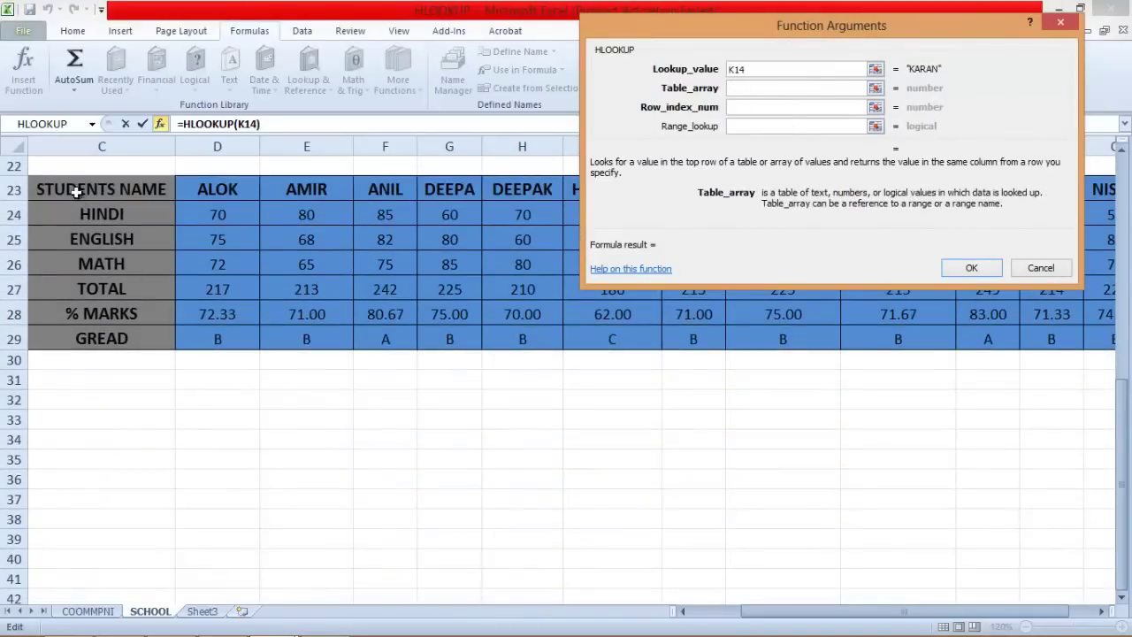
drag(76, 186, 940, 338)
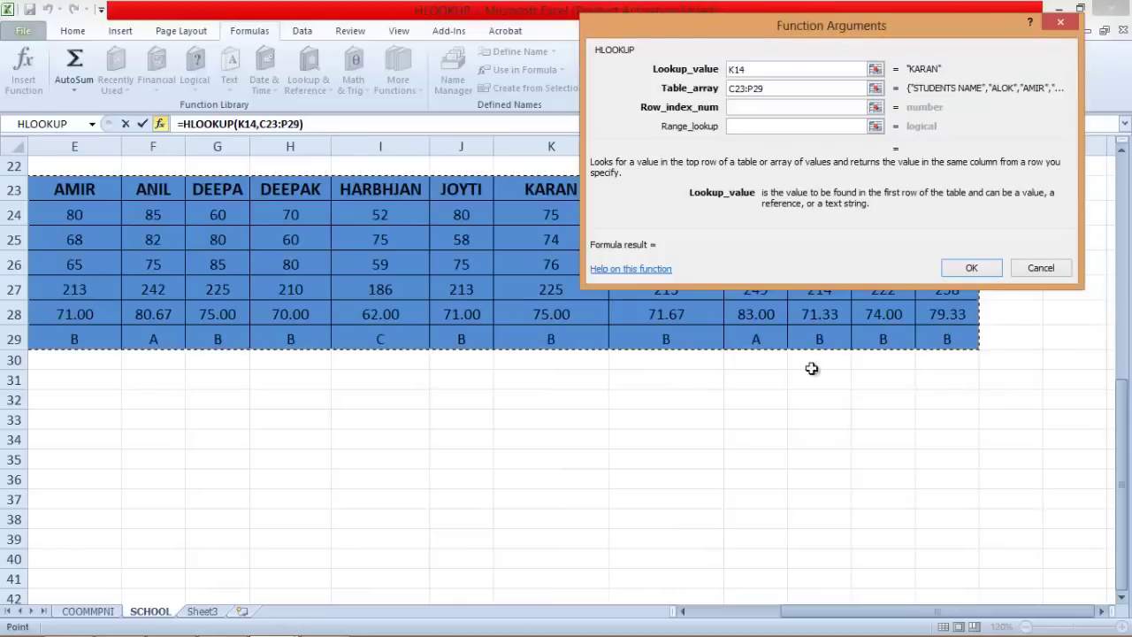
- Complete the HLOOKUP formula in L14 with row index number 7 for GREAD and range lookup 0
click(735, 107)
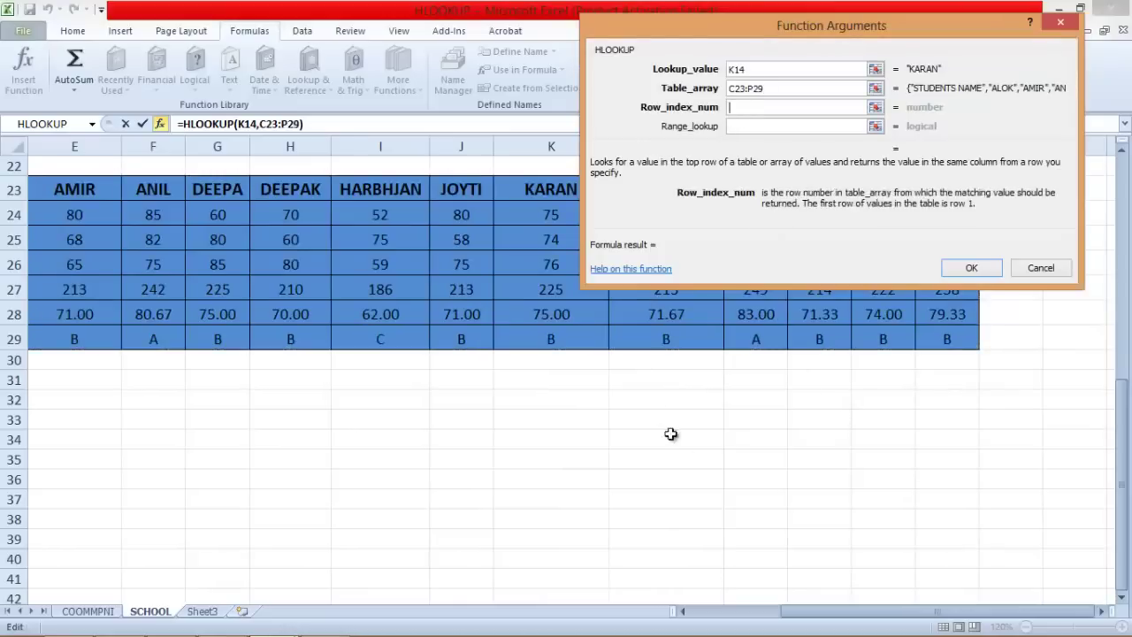
drag(810, 612, 726, 612)
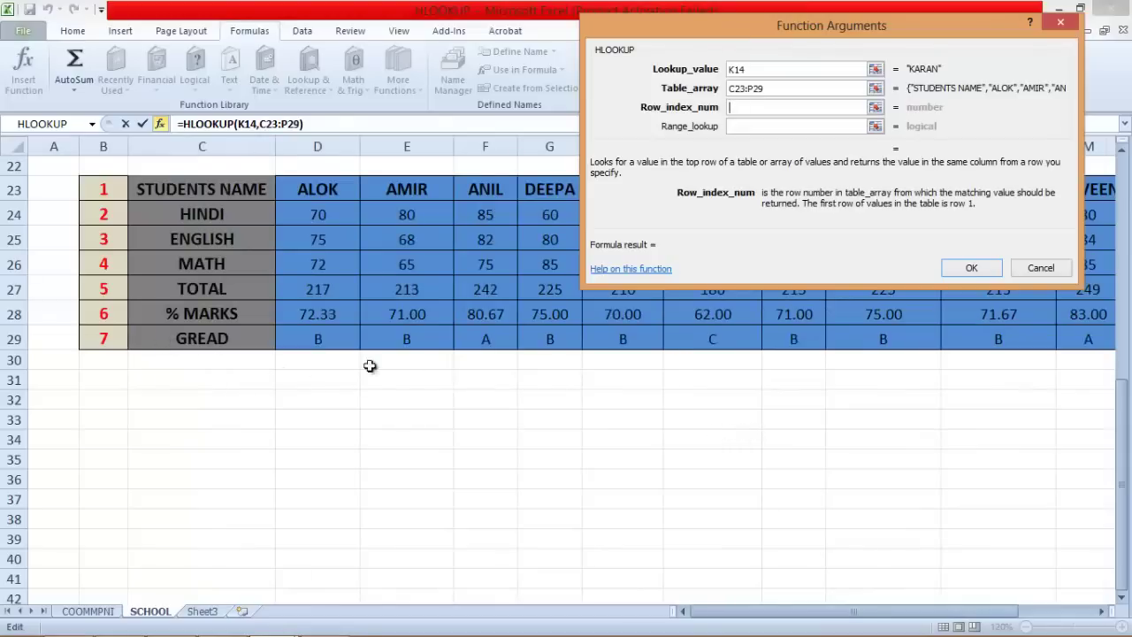
text(7)
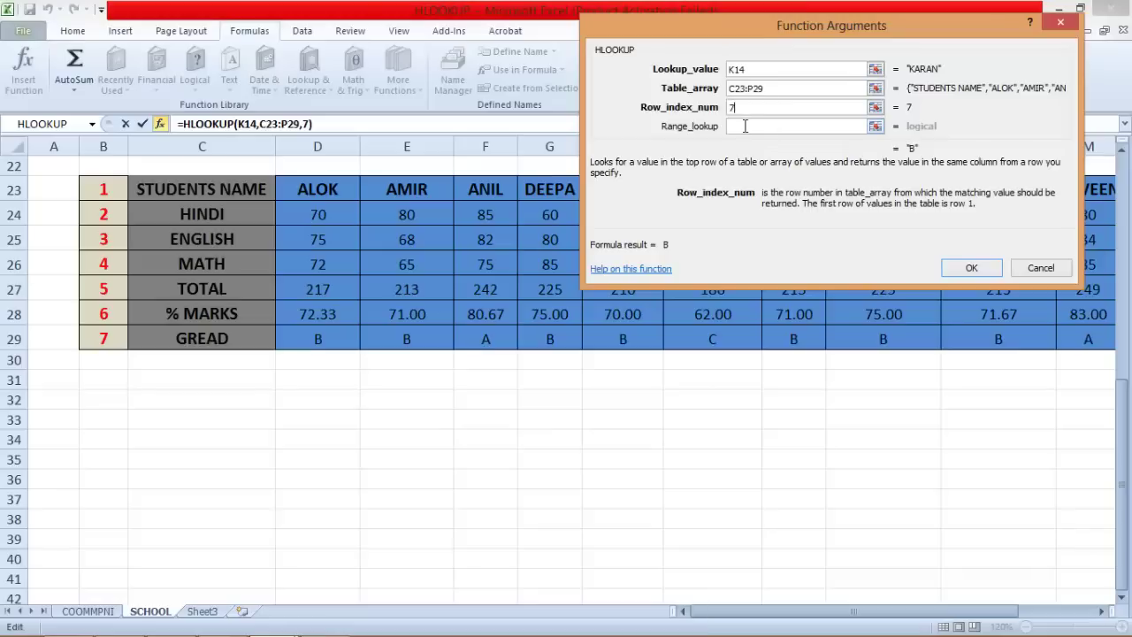
click(744, 126)
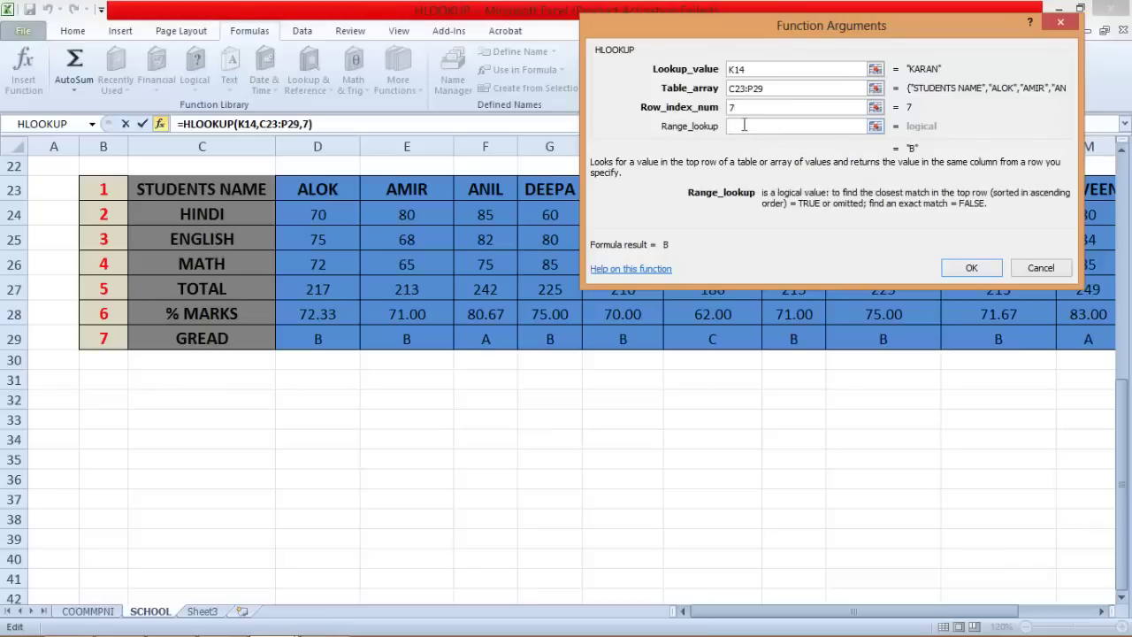
text(0)
click(973, 269)
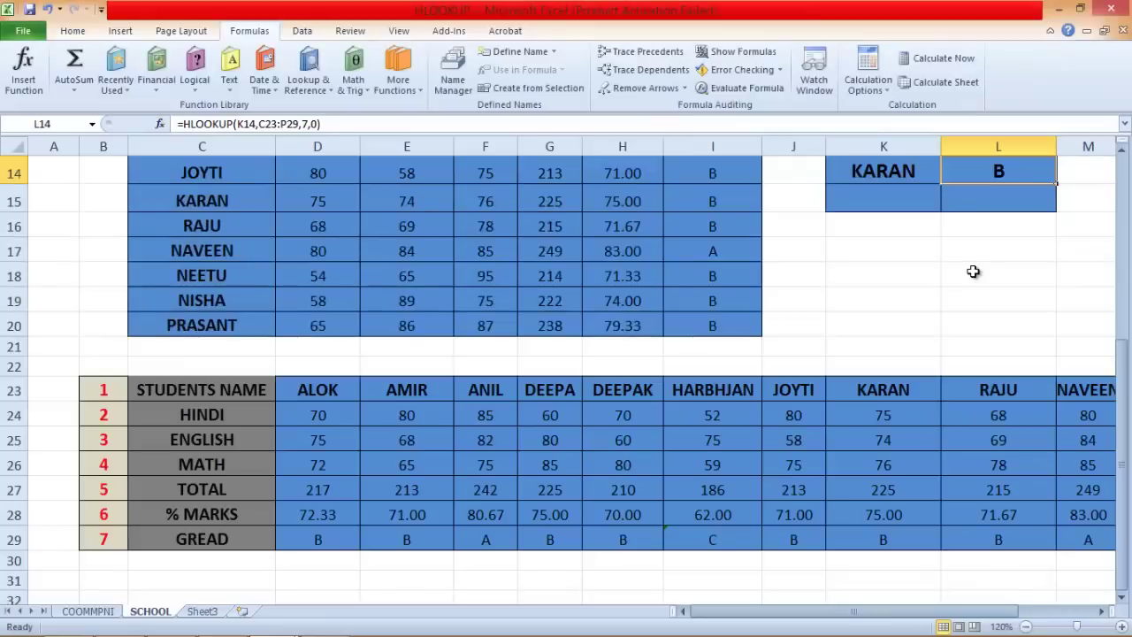
- Check the HLOOKUP result in L14 against that student's GREAD in K29 of the transposed table
scroll(966, 282, up, 2)
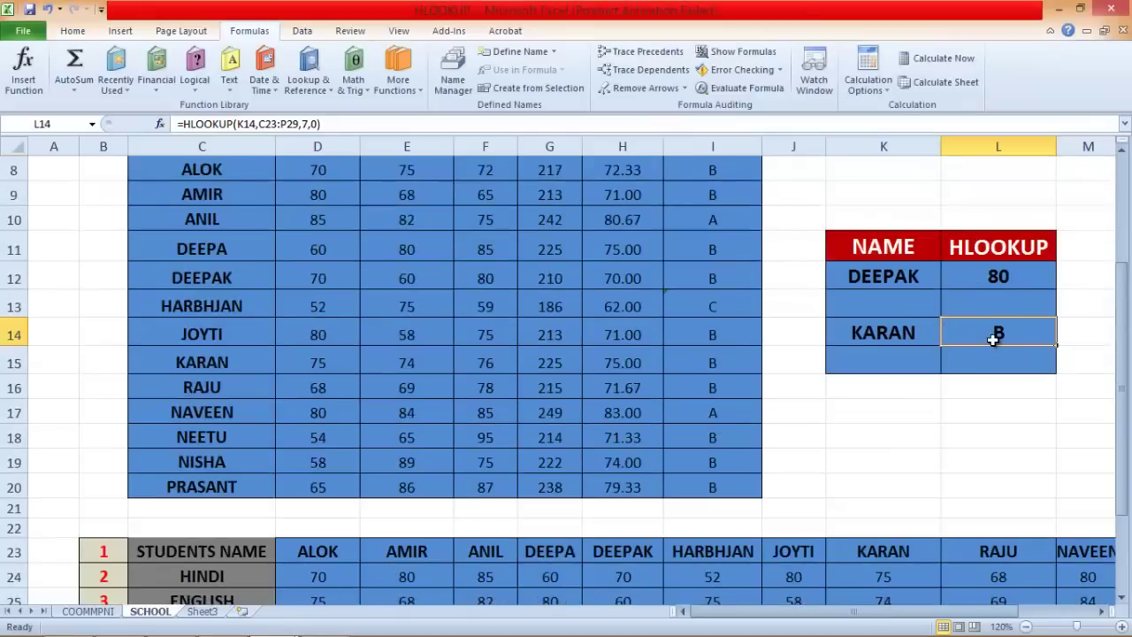
scroll(995, 345, down, 2)
click(895, 389)
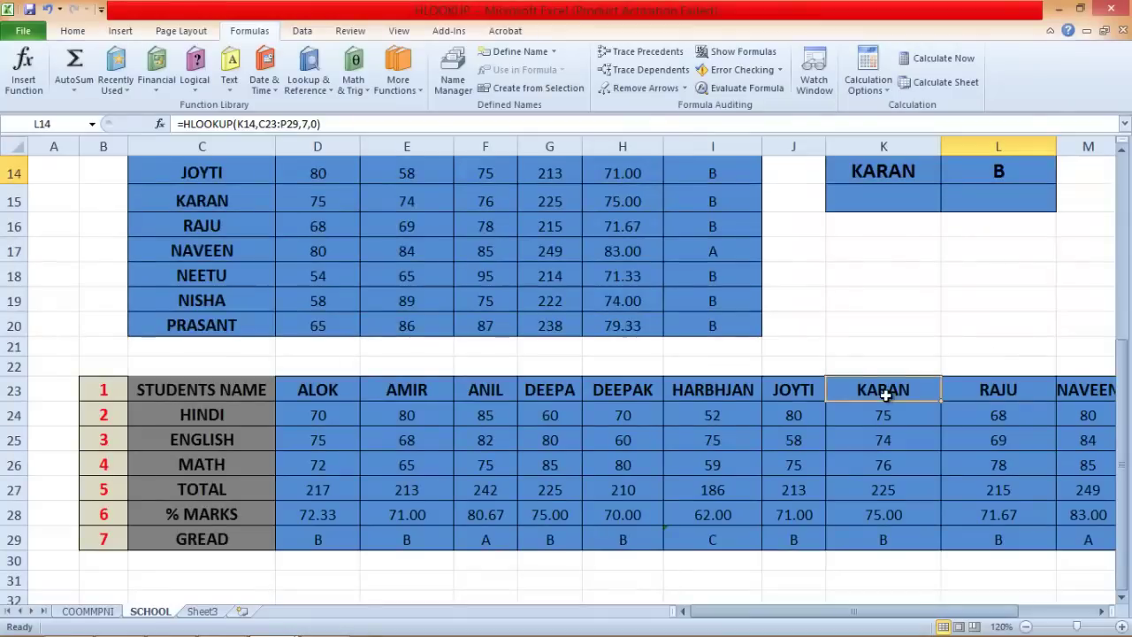
click(888, 536)
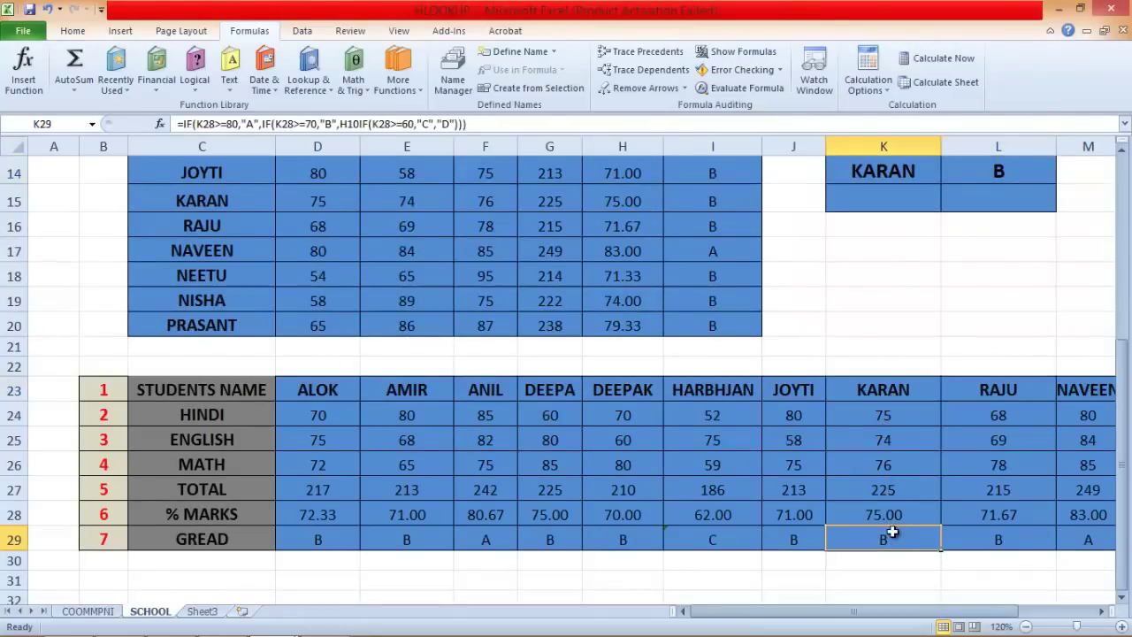
- Replace the lookup name in K14 with the student listed in C9 and compare the HLOOKUP result with the GREAD in E29
scroll(897, 517, up, 3)
scroll(895, 423, down, 1)
click(886, 332)
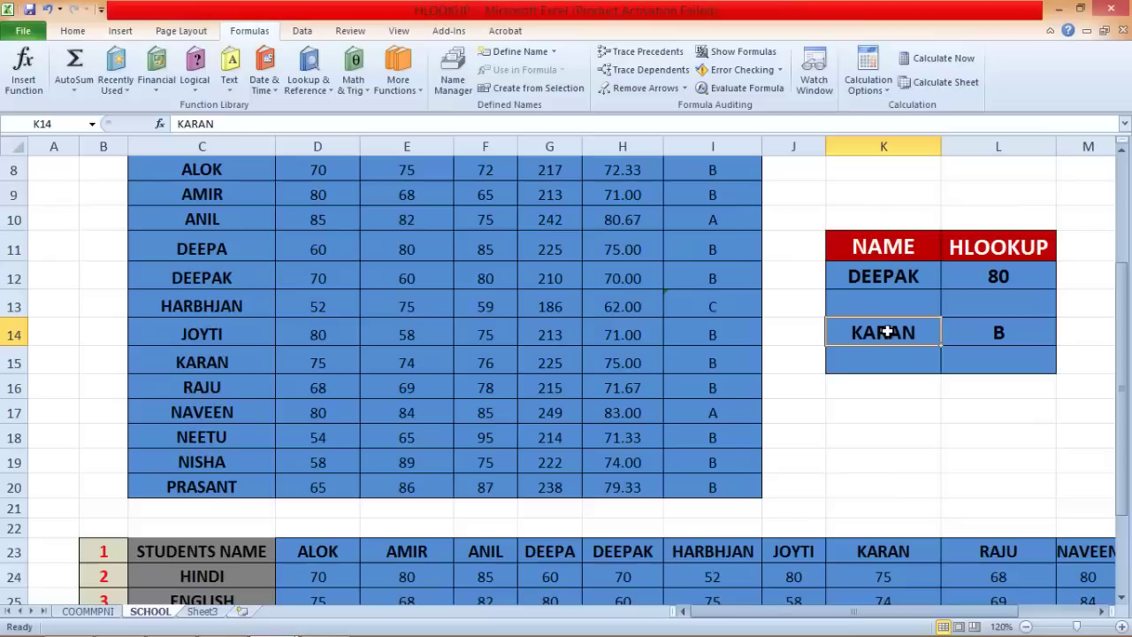
text(AMIR)
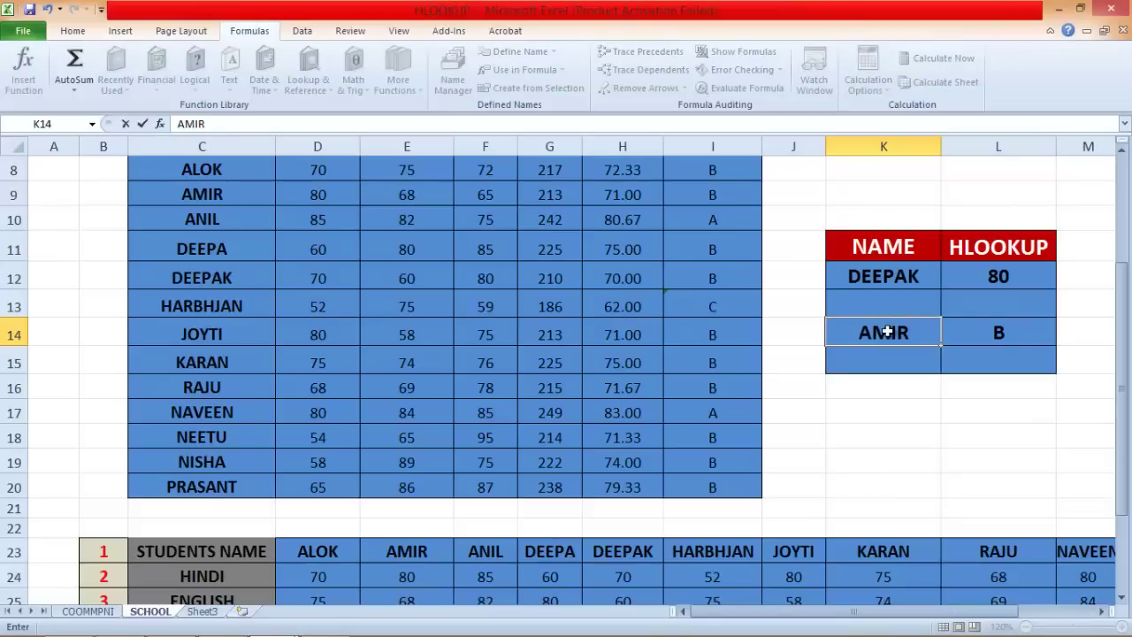
key(Return)
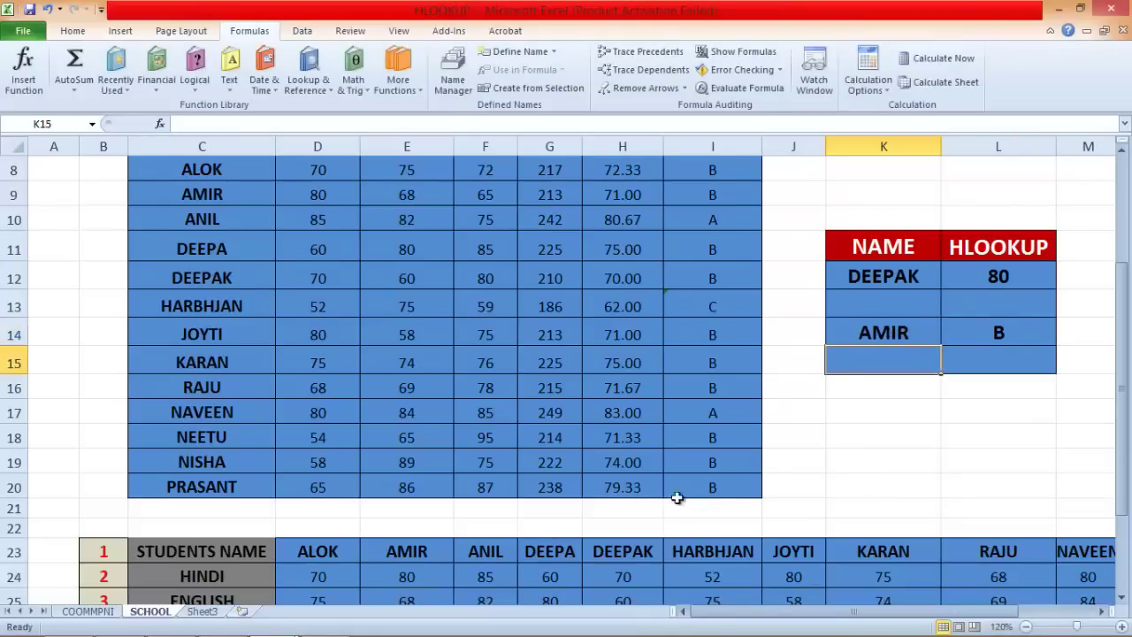
scroll(695, 497, down, 3)
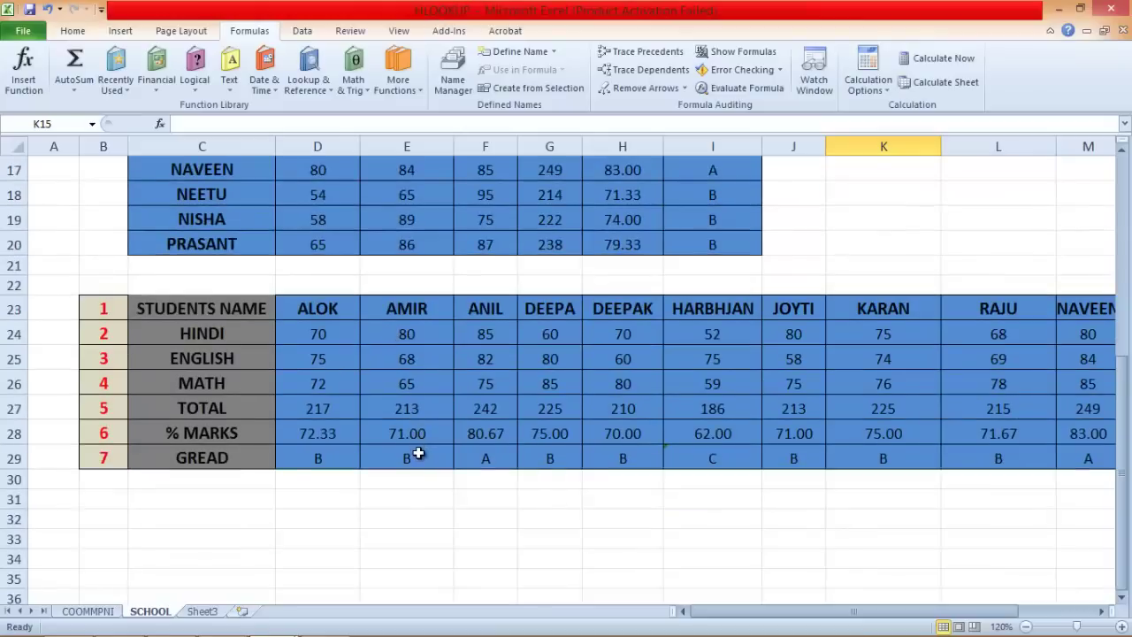
scroll(588, 333, up, 5)
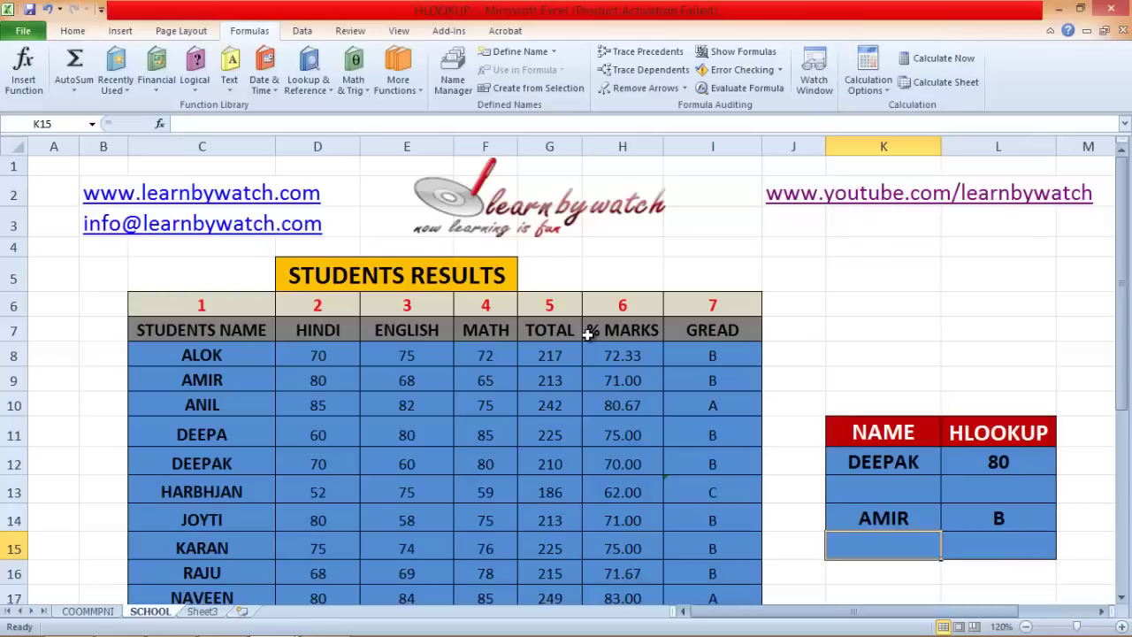